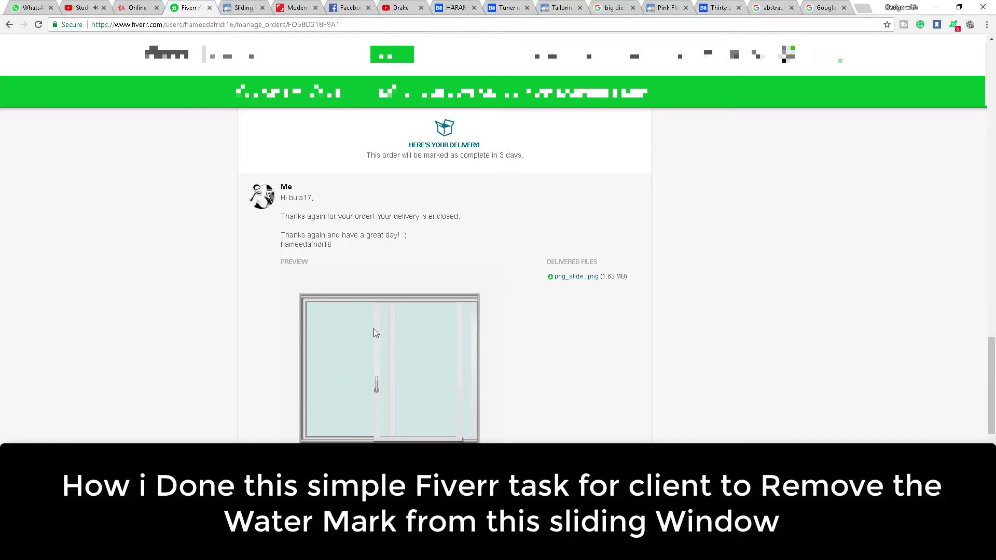
Step: Save the watermarked Shutterstock sliding-door image to the Desktop as tutorials.jpg
scroll(376, 293, "down", 1)
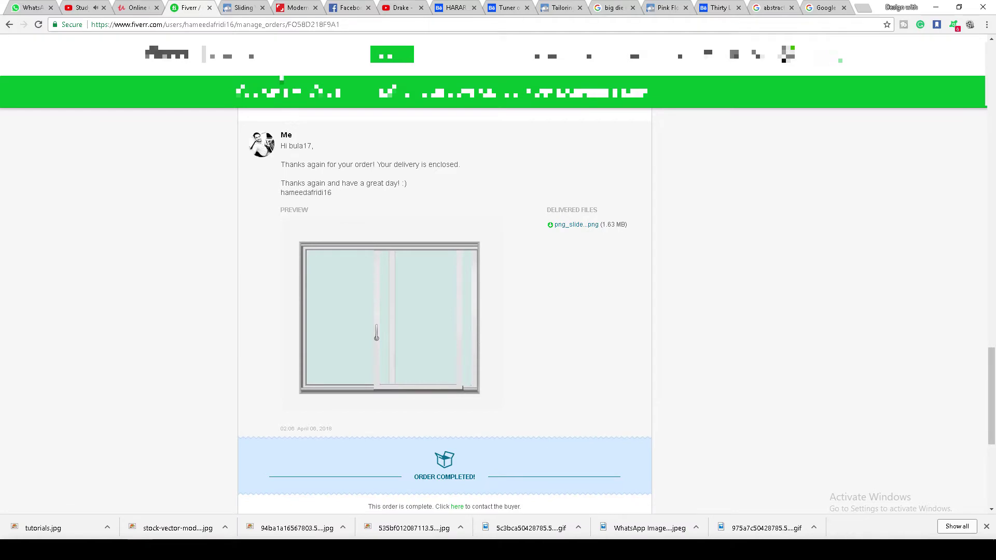
left_click(288, 6)
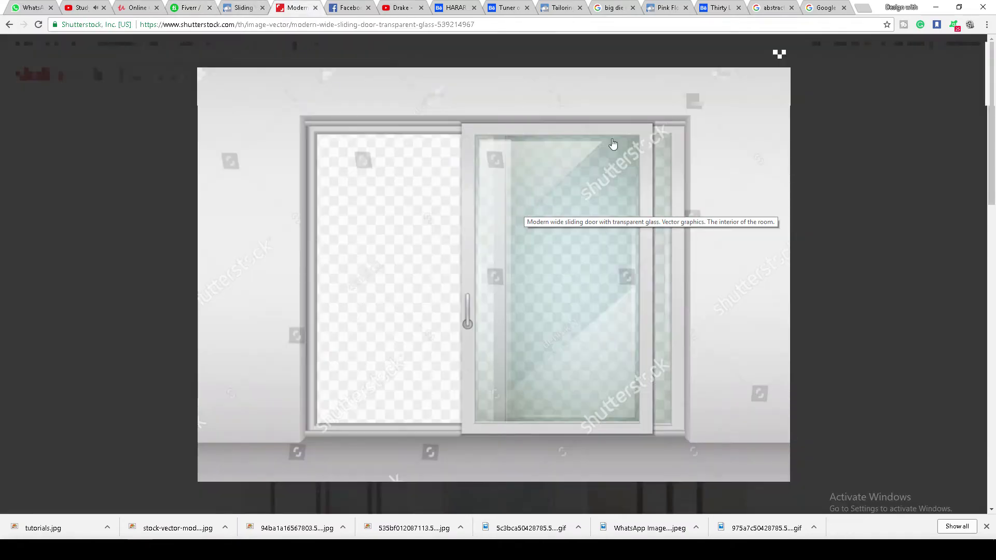
right_click(331, 264)
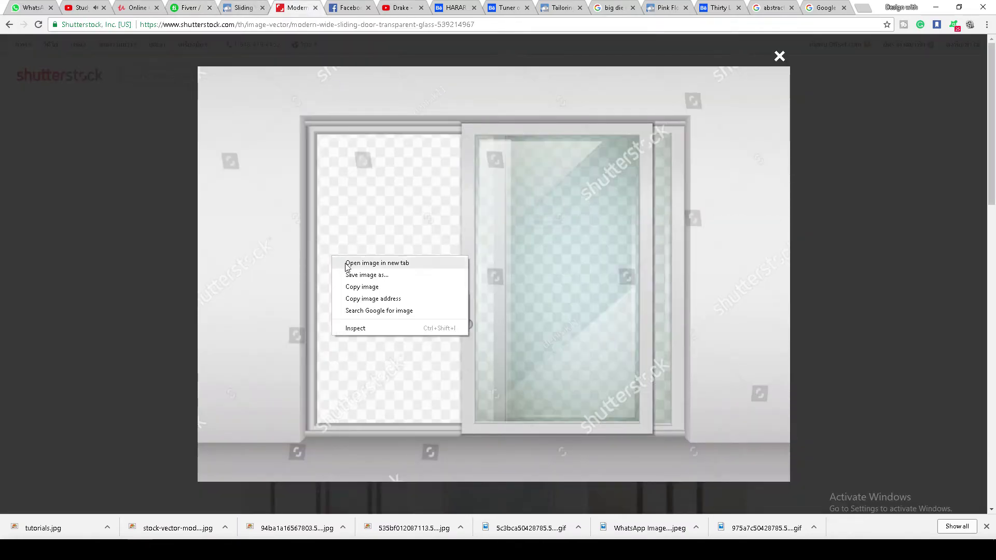
left_click(349, 276)
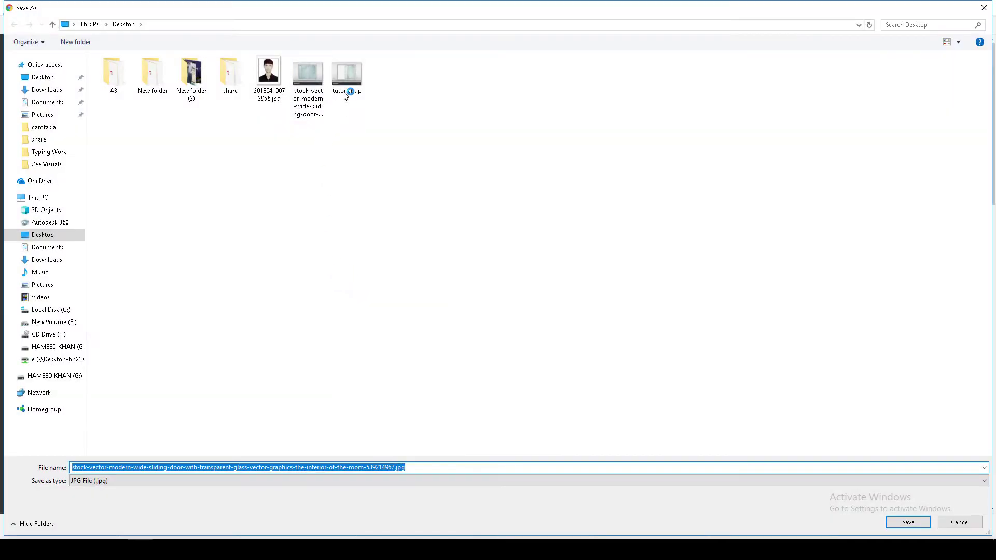
left_click(344, 93)
double_click(341, 87)
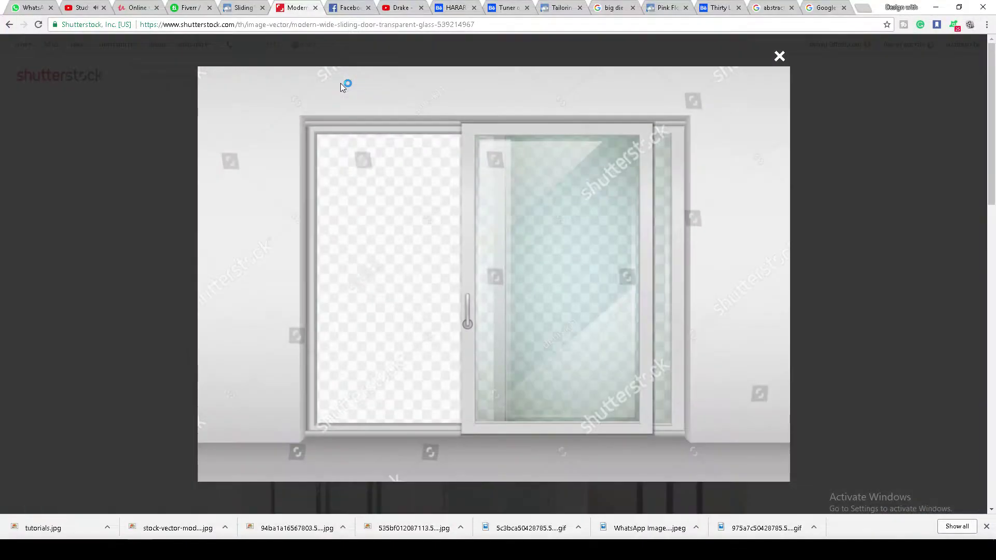
left_click(49, 532)
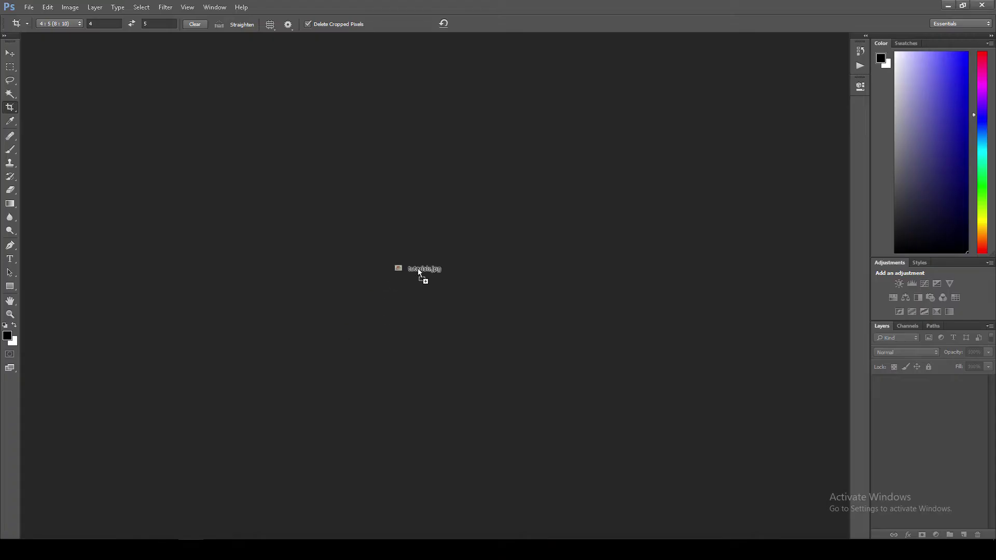
Step: Open tutorials.jpg in Photoshop and crop away the dark Shutterstock banner along the bottom
left_click_drag(419, 269, 418, 270)
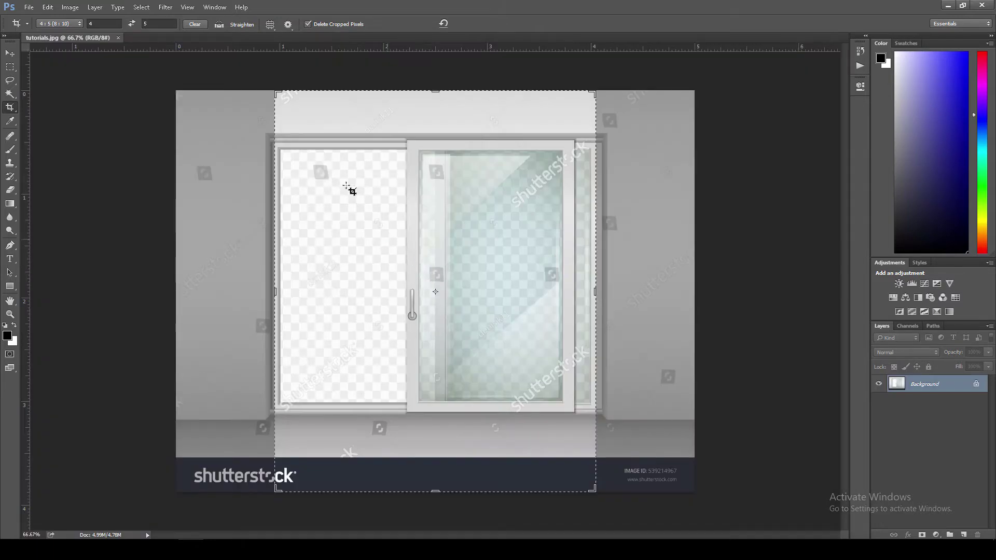
left_click(10, 53)
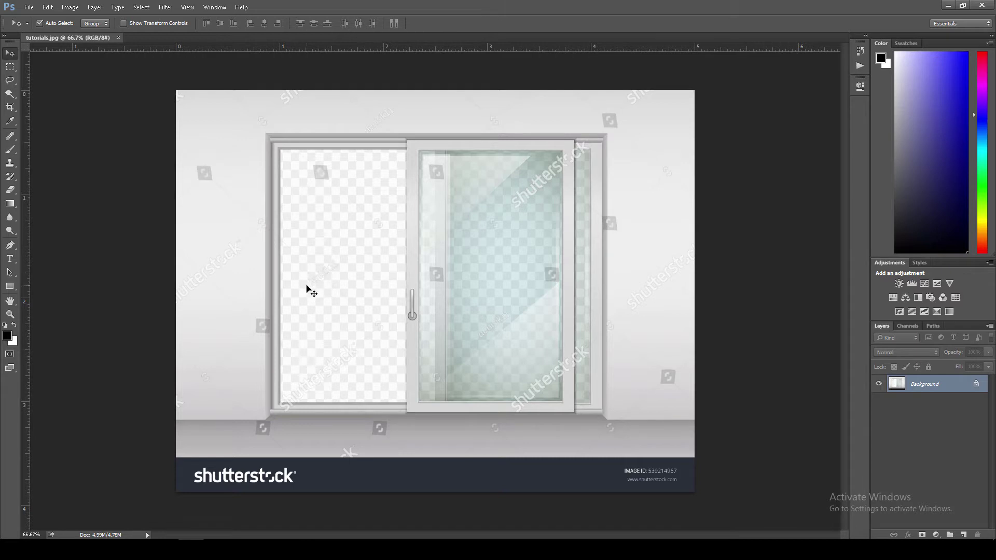
left_click(10, 108)
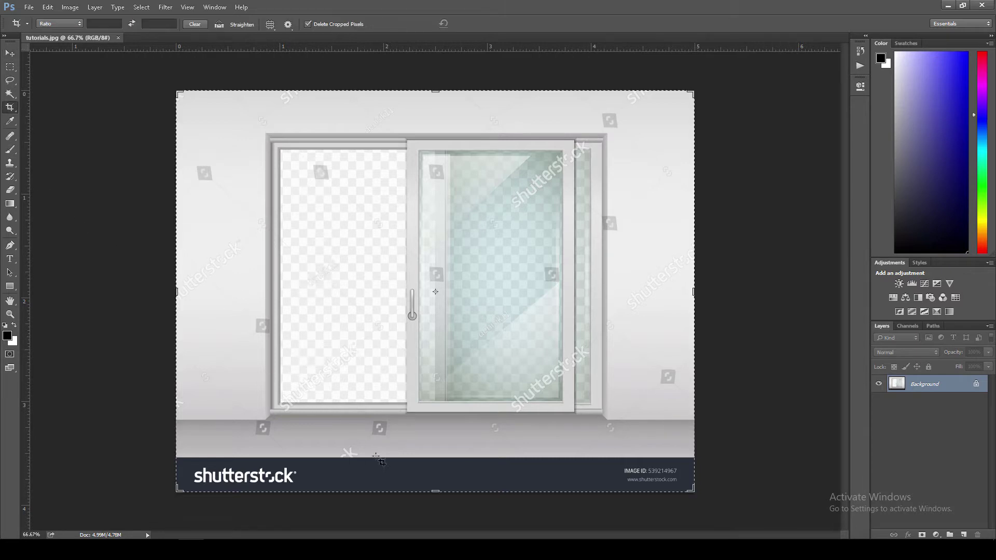
left_click_drag(436, 492, 430, 473)
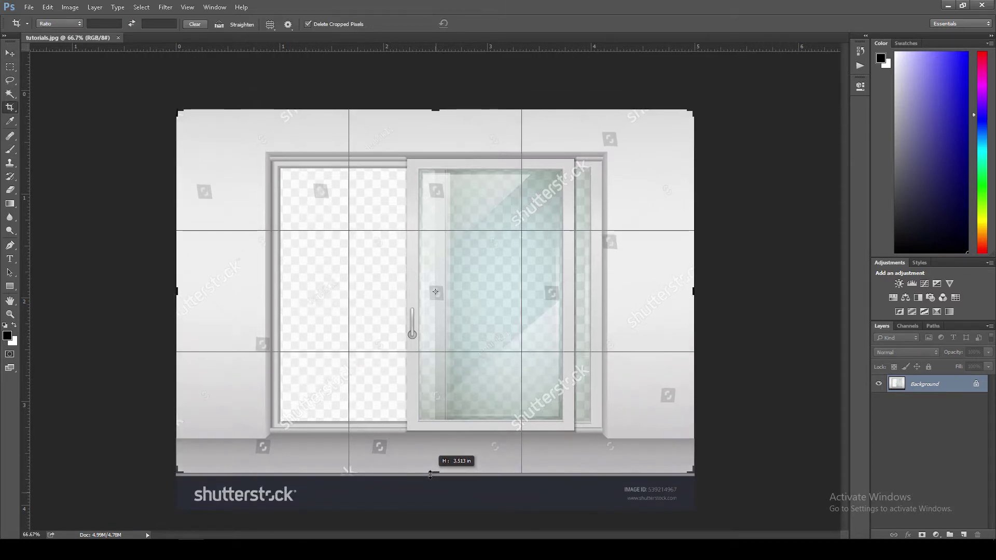
key("Return")
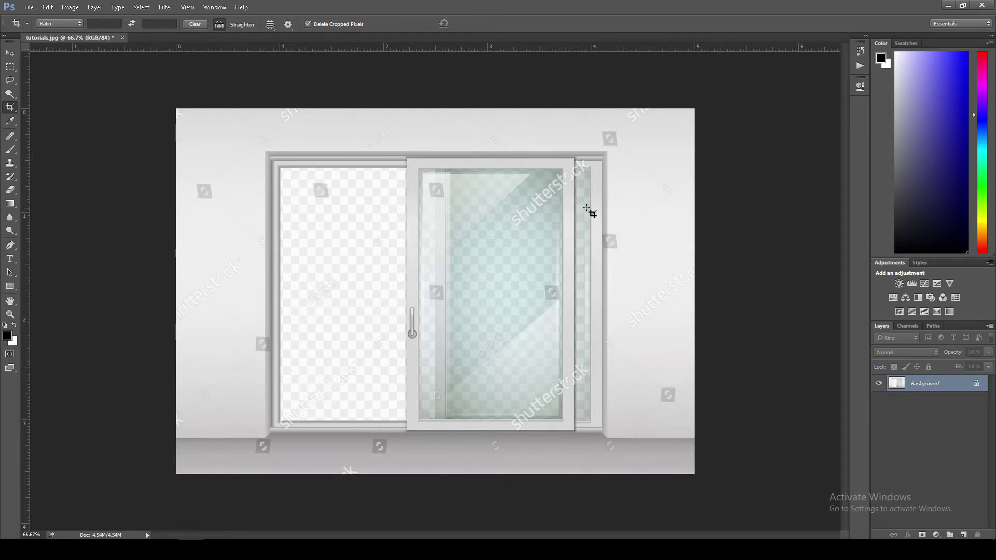
Step: Zoom to 200% and pan to the top of the window frame
key("ctrl+plus")
key("ctrl+plus")
left_click_drag(667, 167, 349, 326)
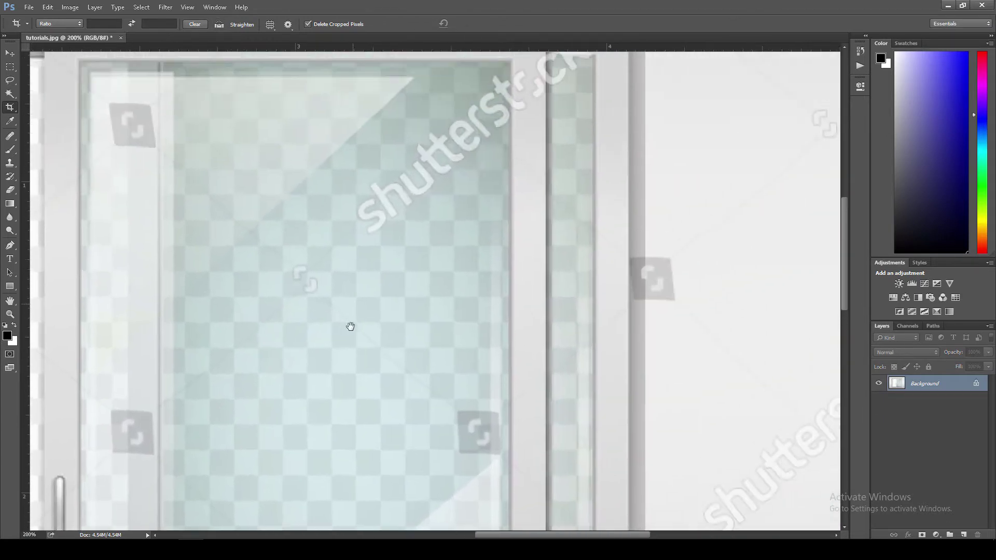
left_click_drag(486, 255, 477, 323)
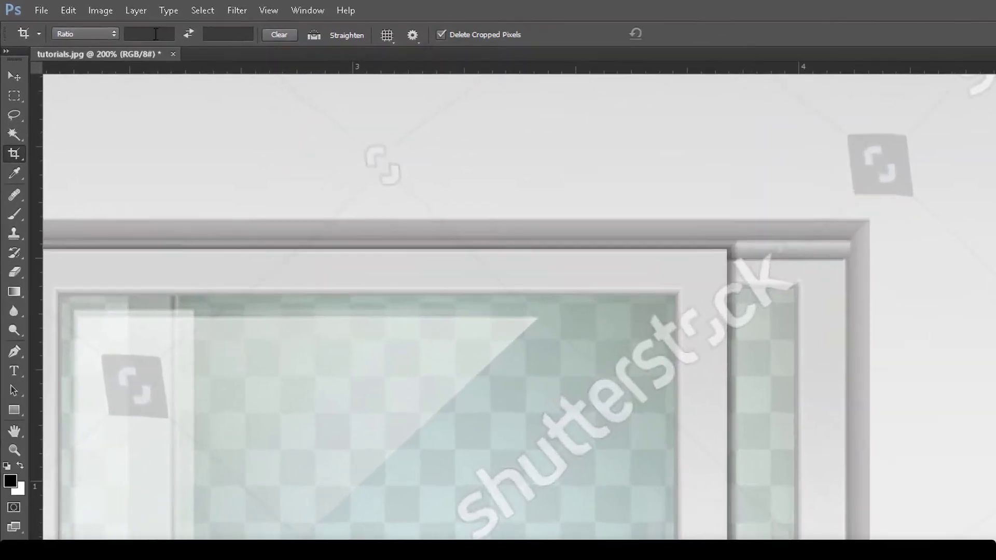
Step: Enlarge the image to a 20 cm width through Image Size
left_click(70, 8)
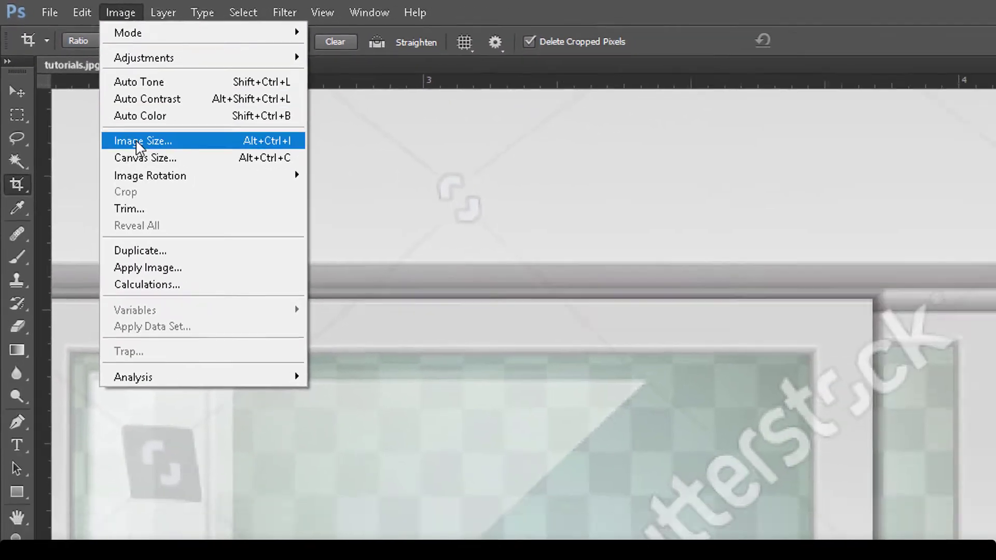
left_click(137, 143)
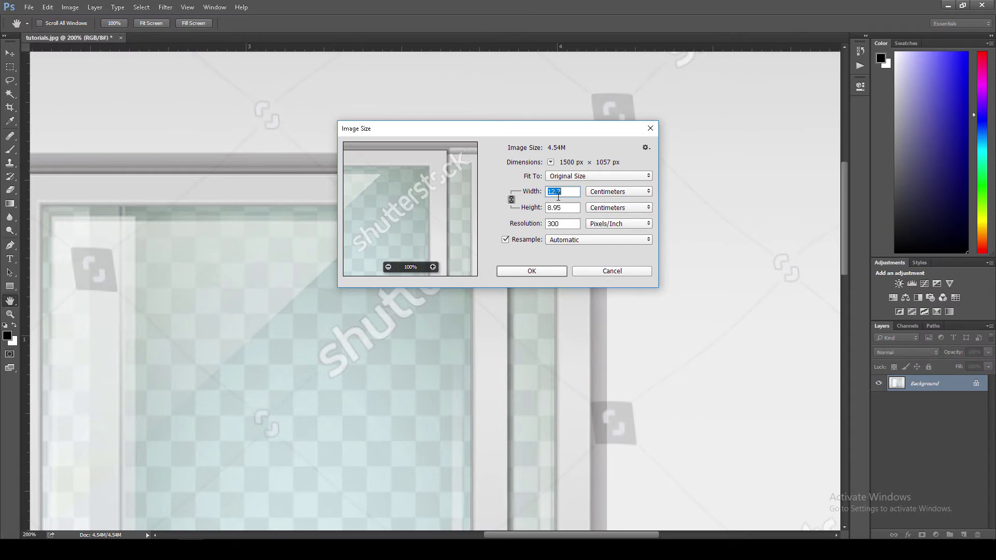
type("20")
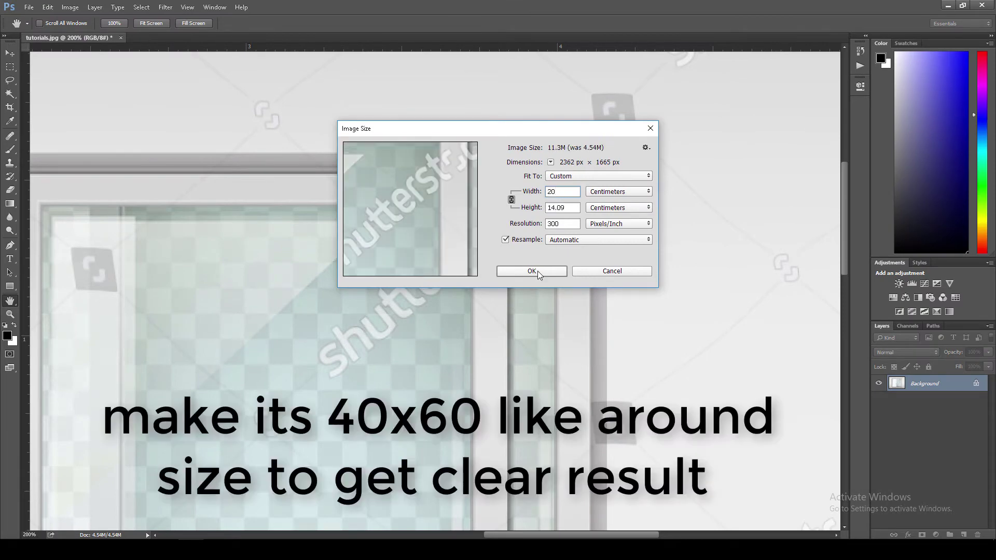
left_click(531, 272)
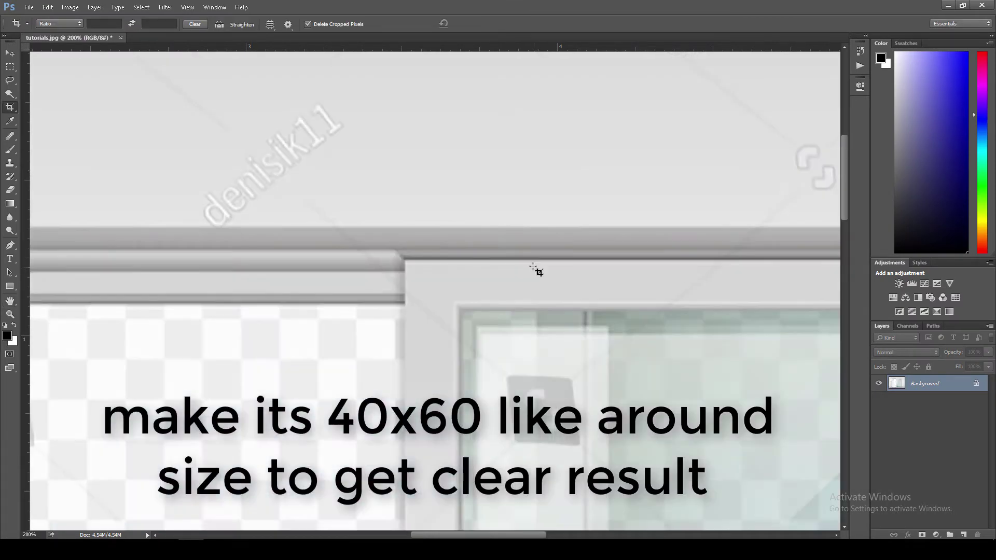
Step: Zoom in on the window frame's watermarked top-right corner at 200%
key("ctrl+minus")
key("ctrl+minus")
key("ctrl+minus")
key("ctrl+0")
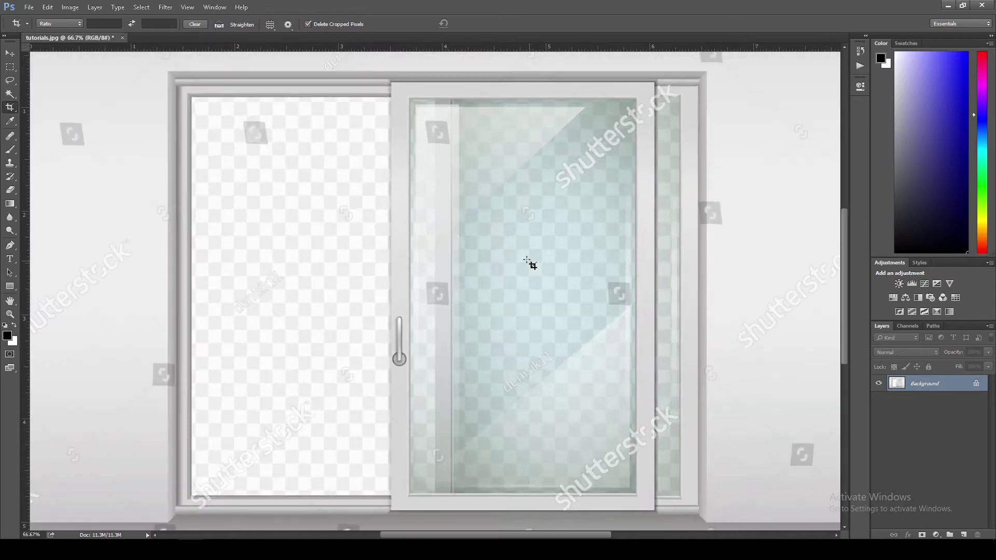
left_click_drag(435, 194, 441, 202)
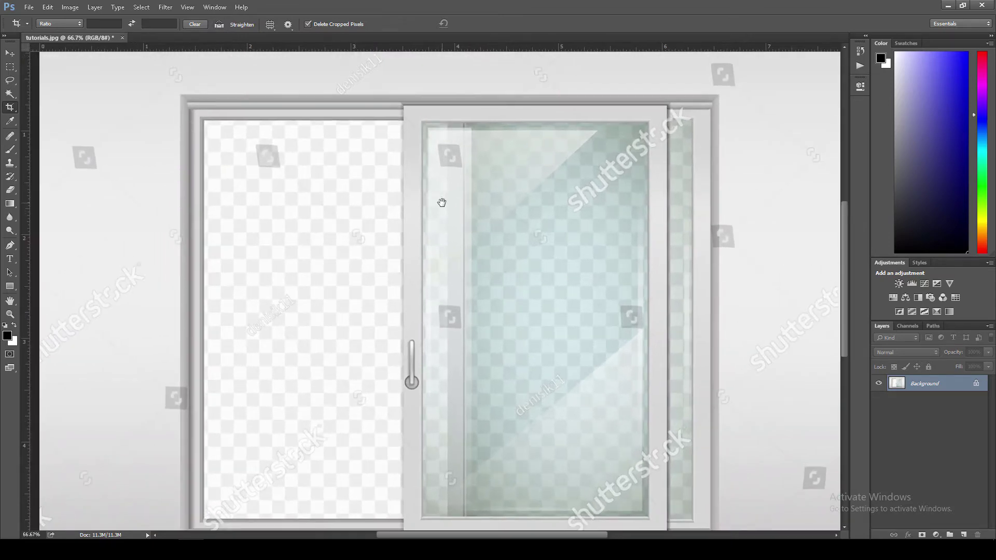
key("ctrl+plus")
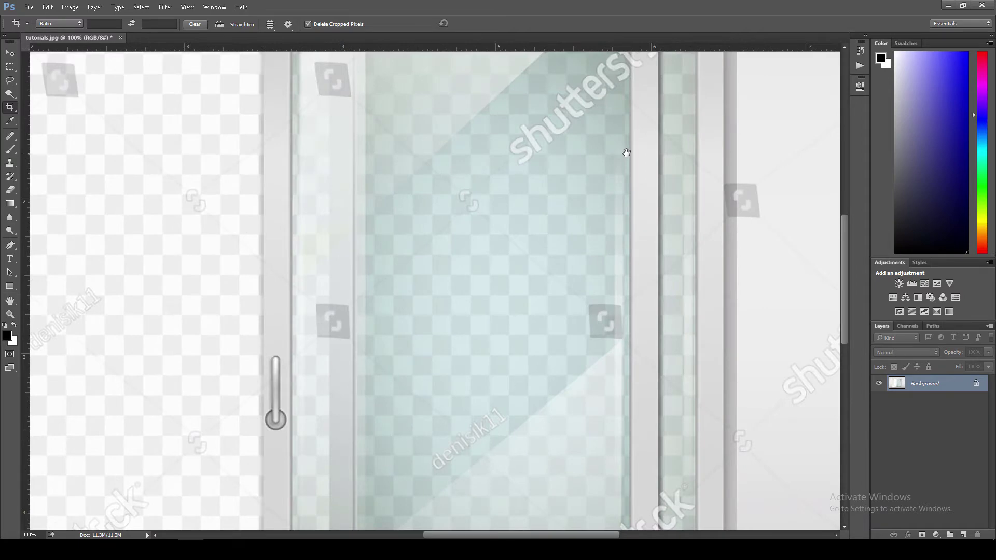
left_click_drag(626, 152, 402, 313)
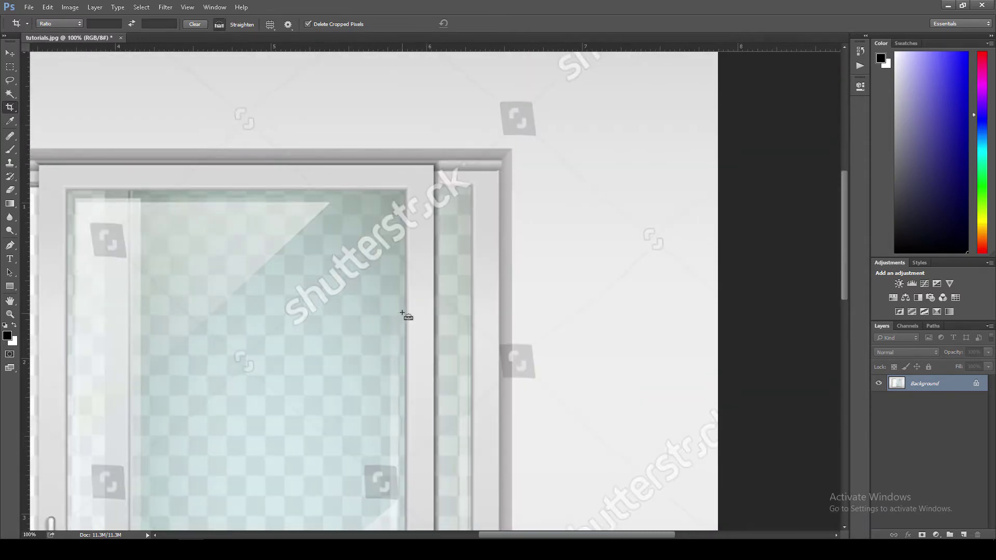
key("ctrl+plus")
scroll(430, 225, "up", 3)
scroll(414, 289, "up", 2)
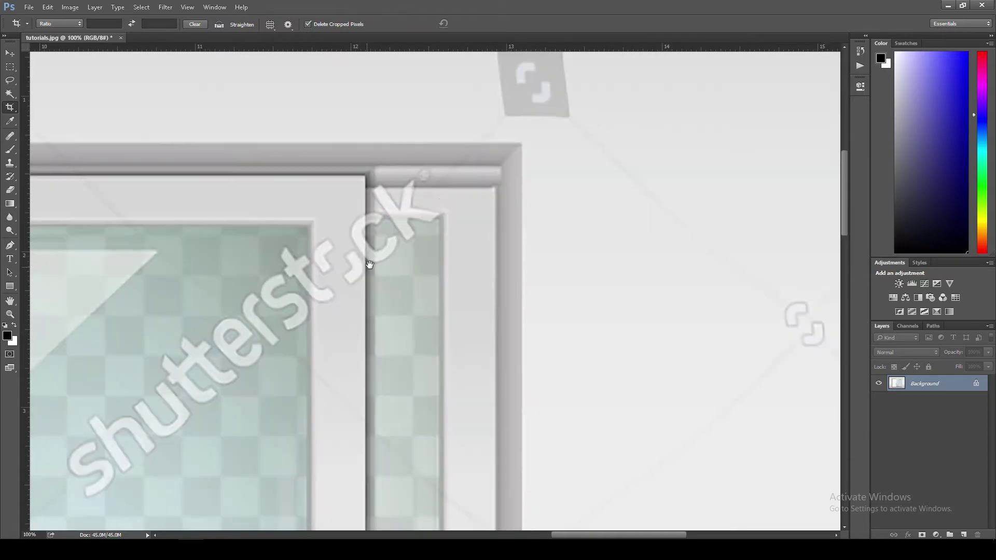
Step: Marquee-select a thin clean strip of the top rail and stretch it left over the watermark
key("v")
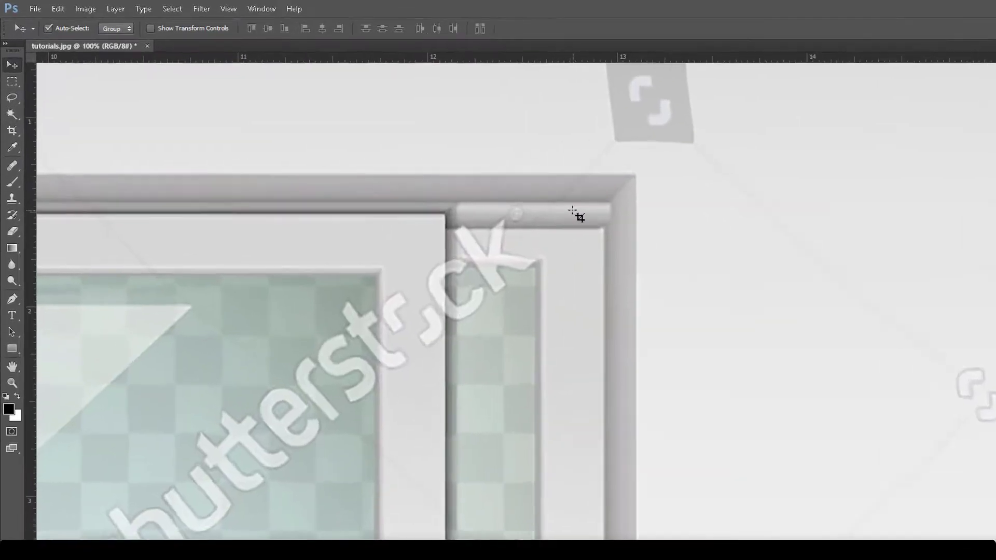
right_click(10, 67)
left_click(65, 65)
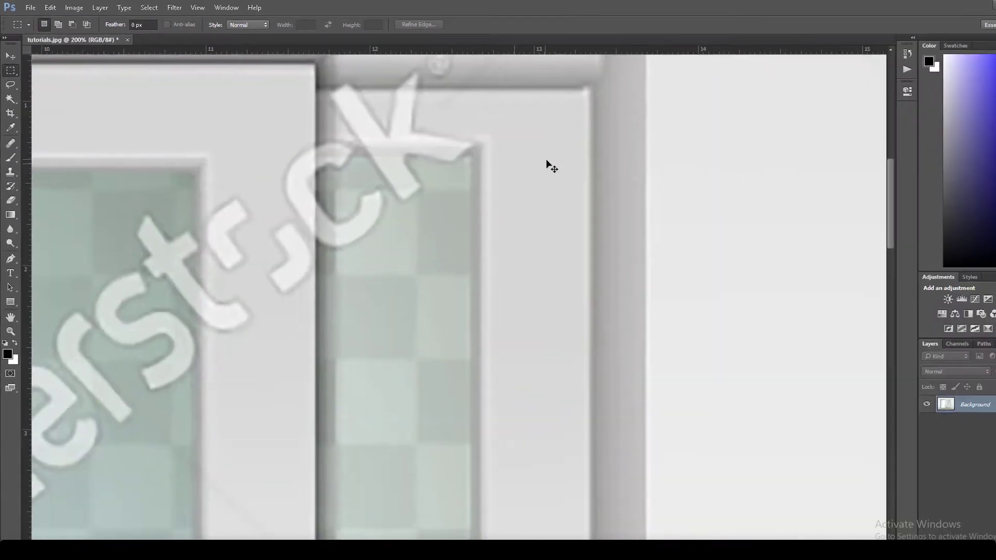
left_click_drag(548, 163, 420, 348)
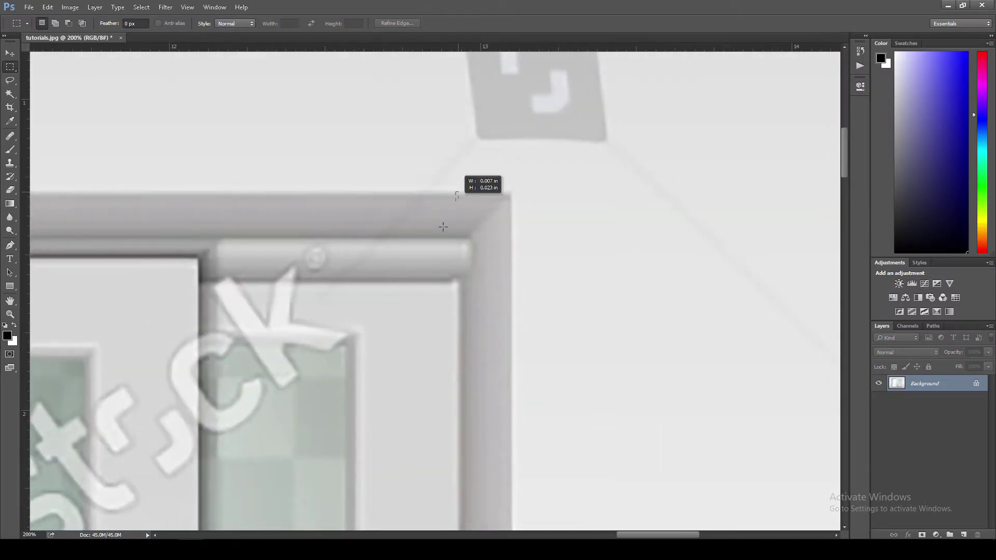
mouse_move(457, 195)
left_mouse_down()
mouse_move(427, 276)
mouse_move(411, 280)
left_mouse_up()
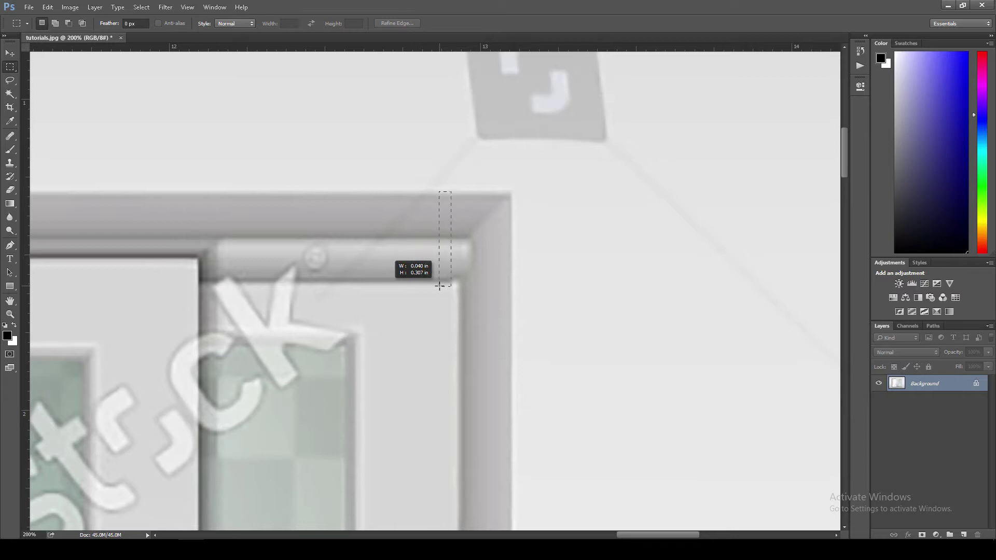
left_click_drag(439, 286, 440, 286)
key("ctrl+t")
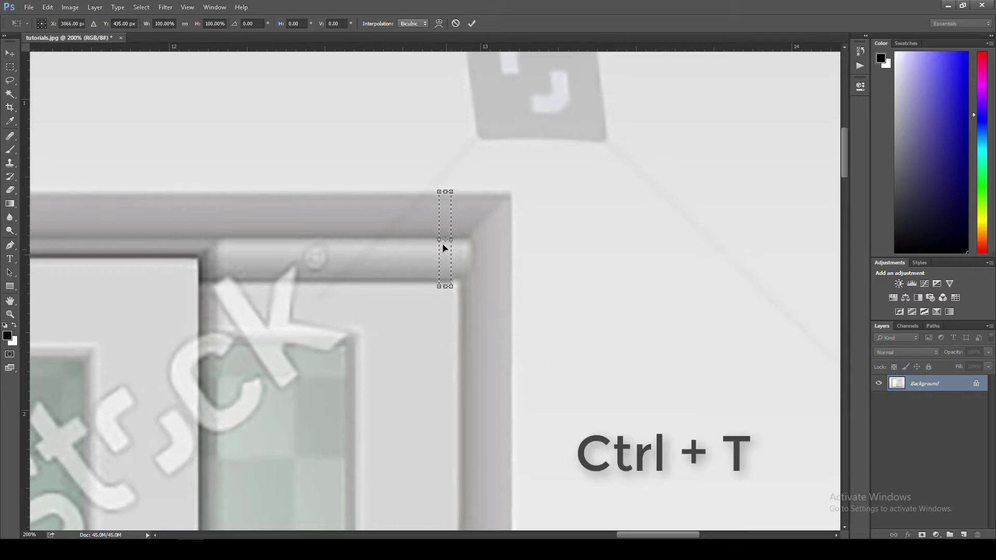
mouse_move(436, 239)
left_mouse_down()
mouse_move(207, 243)
mouse_move(225, 244)
left_mouse_up()
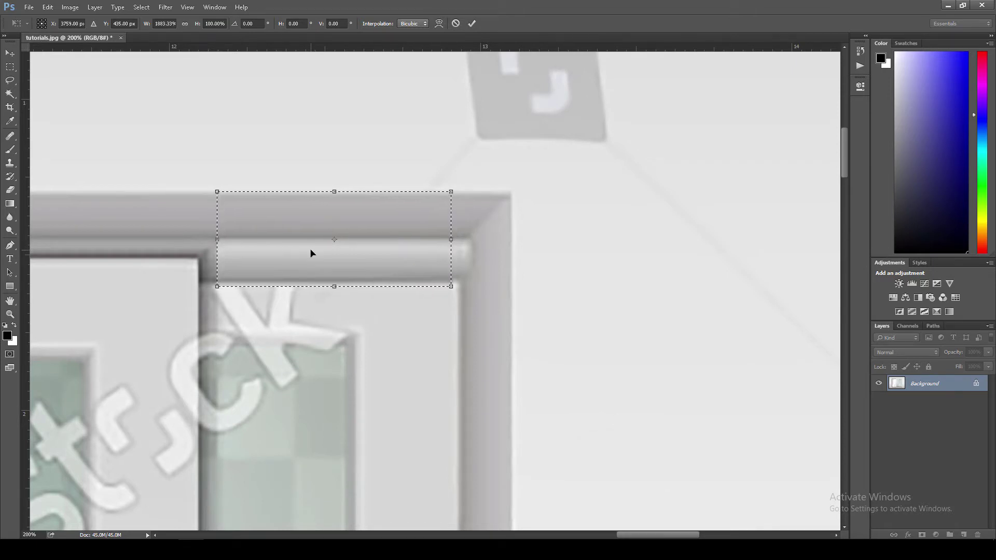
Step: Commit the top-rail patch and stretch a clean frame strip over the right stile watermark
left_click(475, 24)
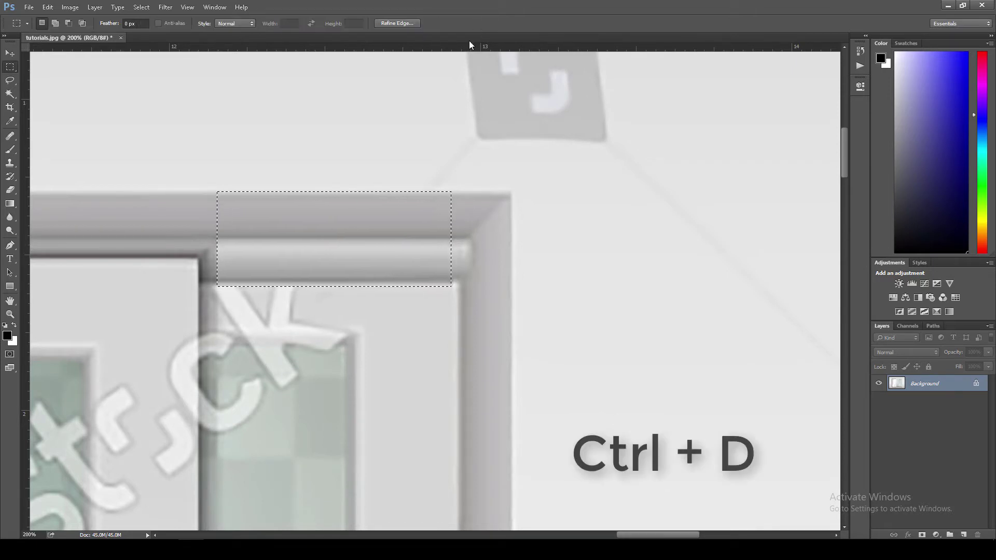
key("ctrl+d")
mouse_move(236, 325)
left_mouse_down()
mouse_move(329, 271)
mouse_move(356, 235)
left_mouse_up()
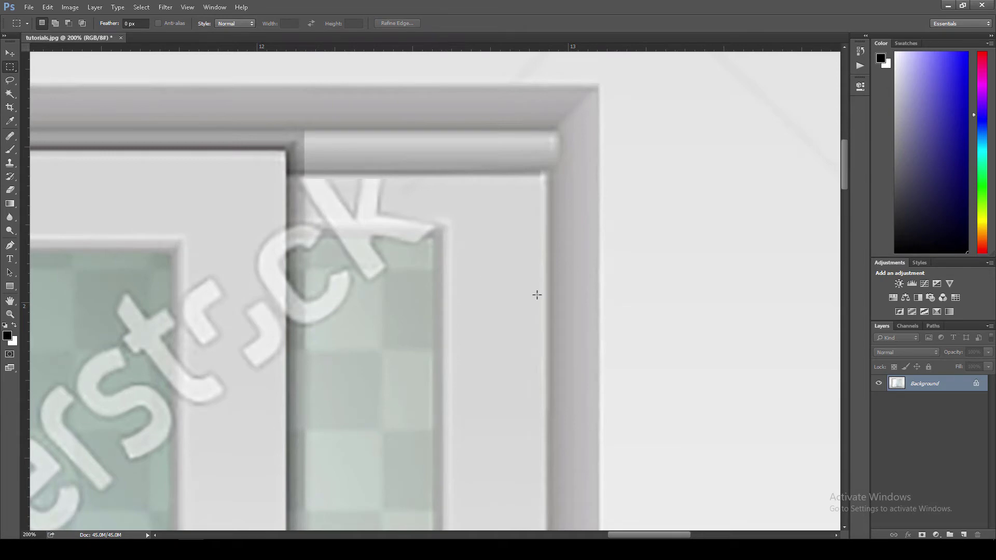
left_click_drag(537, 294, 438, 349)
key("ctrl+t")
mouse_move(494, 300)
left_mouse_down()
mouse_move(494, 229)
mouse_move(450, 174)
left_mouse_up()
key("Return")
key("ctrl+d")
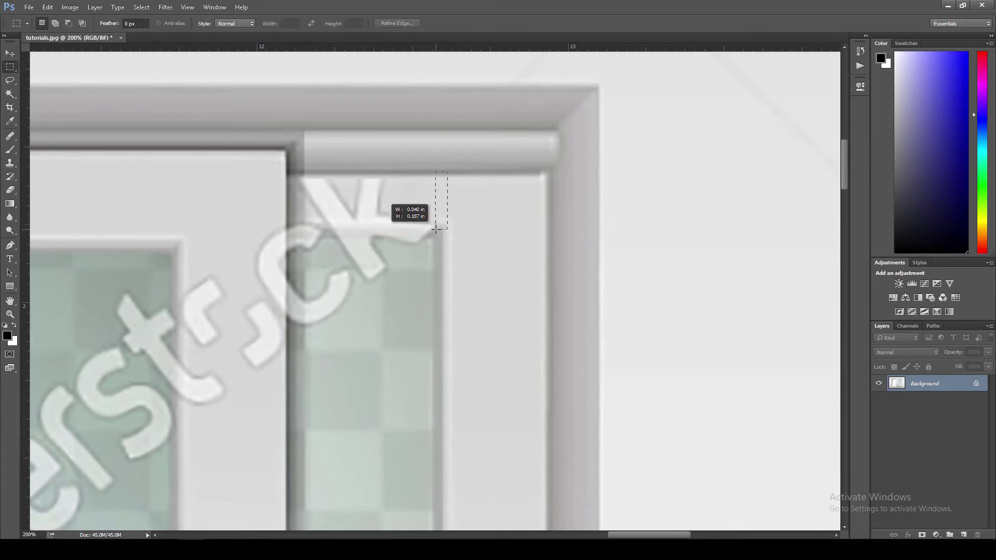
Step: Patch the mitred corner and vertical divider with a stretched clean inner-frame strip
left_click_drag(432, 230, 303, 240)
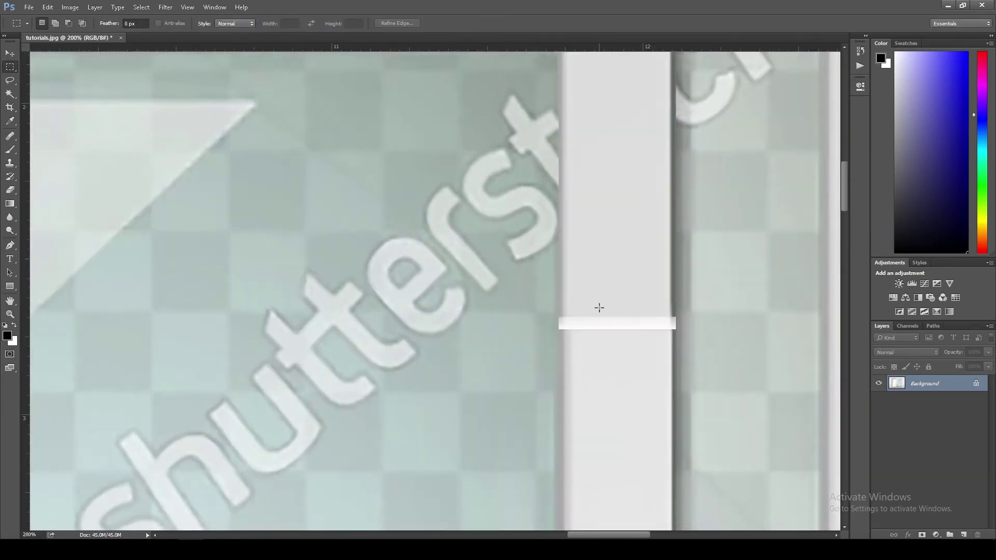
key("ctrl+t")
mouse_move(676, 285)
left_mouse_down()
mouse_move(555, 300)
mouse_move(614, 324)
left_mouse_up()
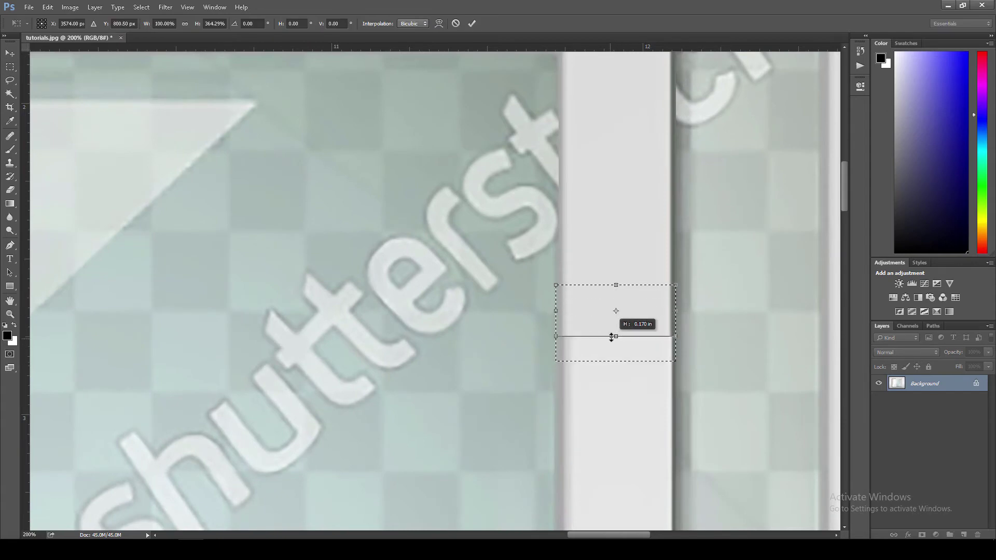
key("ctrl+minus")
key("ctrl+minus")
left_click_drag(479, 122, 478, 356)
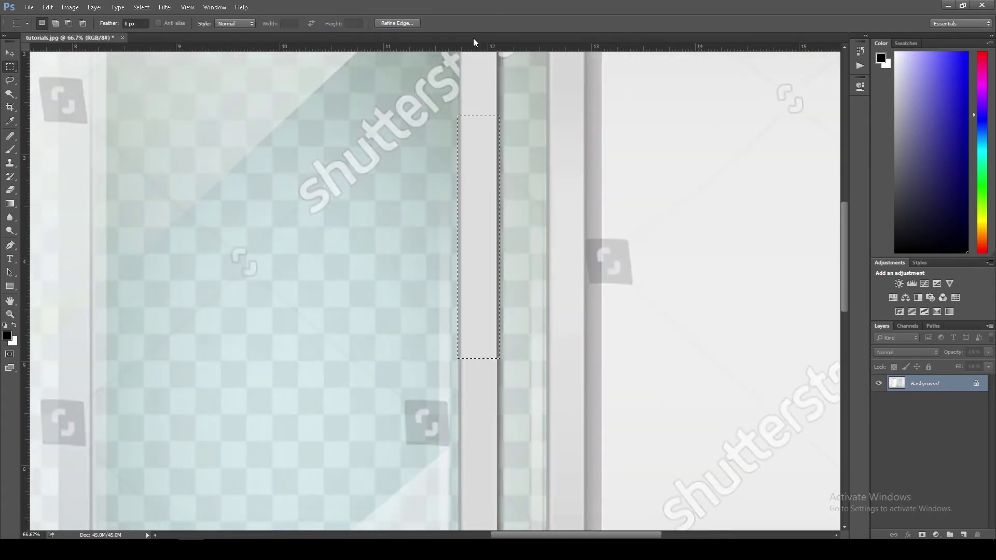
key("ctrl+plus")
key("Return")
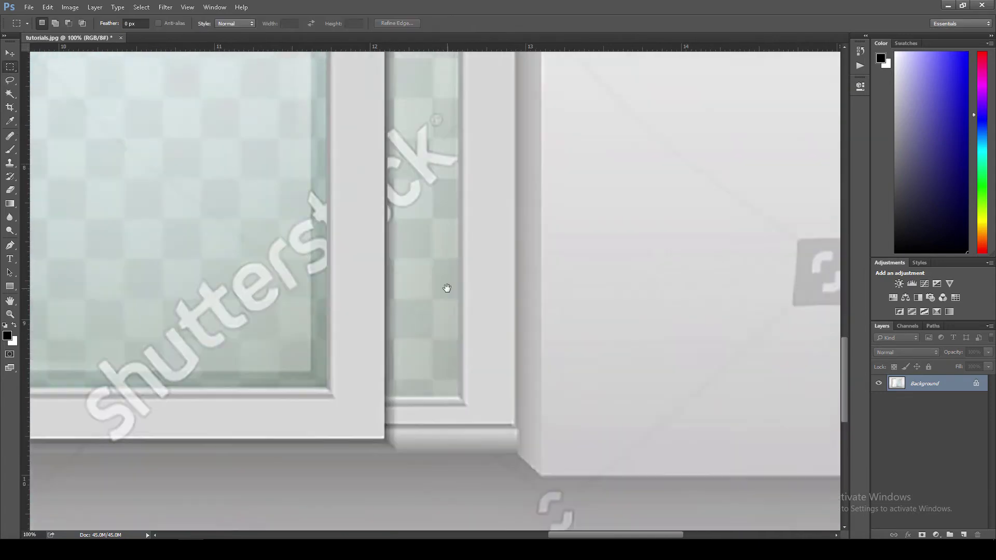
Step: Cover the watermark under the frame with a stretched clean bottom-rail piece
mouse_move(508, 310)
left_mouse_down()
mouse_move(468, 363)
mouse_move(300, 340)
left_mouse_up()
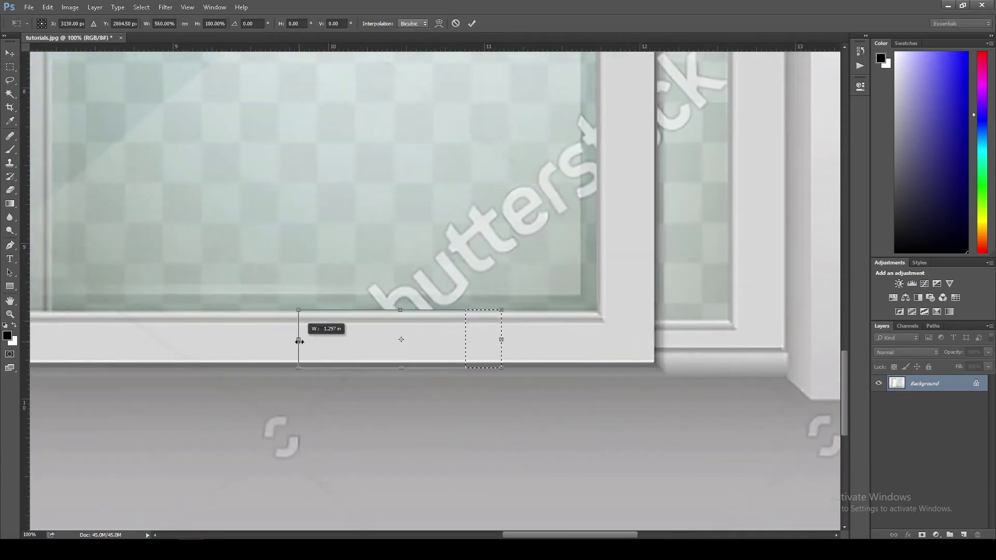
left_click_drag(311, 249, 528, 249)
key("ctrl+t")
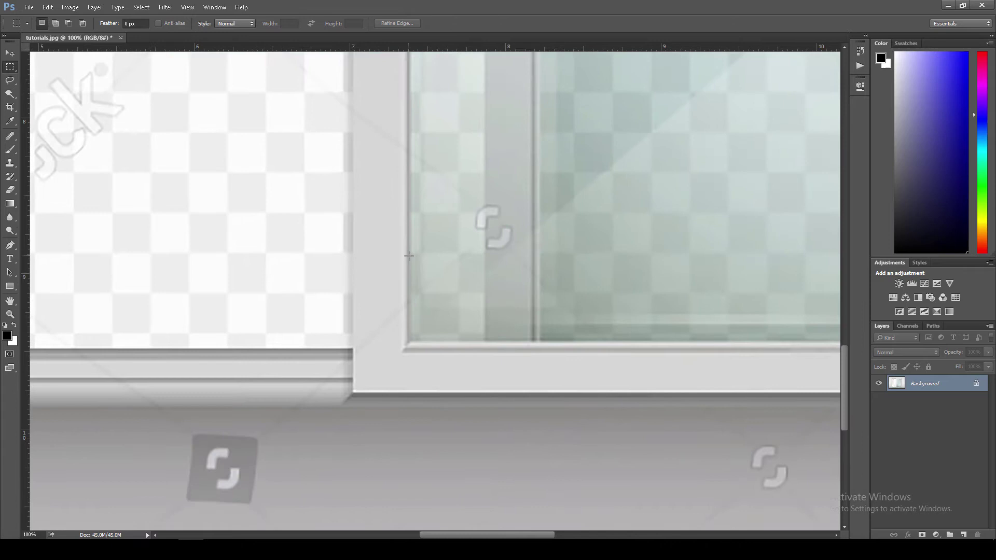
mouse_move(381, 272)
left_mouse_down()
mouse_move(379, 366)
mouse_move(438, 161)
left_mouse_up()
key("Return")
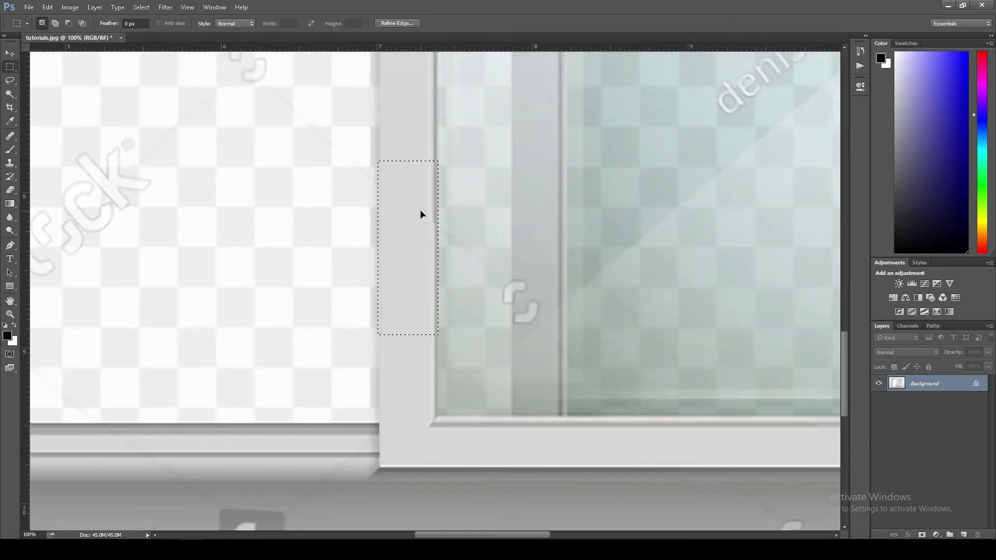
Step: Stretch a clean side-stile strip over the stile's watermark
left_click_drag(421, 214, 524, 64)
mouse_move(351, 269)
left_mouse_down()
mouse_move(375, 333)
mouse_move(486, 264)
mouse_move(442, 304)
left_mouse_up()
key("ctrl+t")
key("Return")
key("ctrl+t")
key("Return")
Step: Stretch a clean sill piece left over the sill watermark
left_click_drag(249, 322, 545, 244)
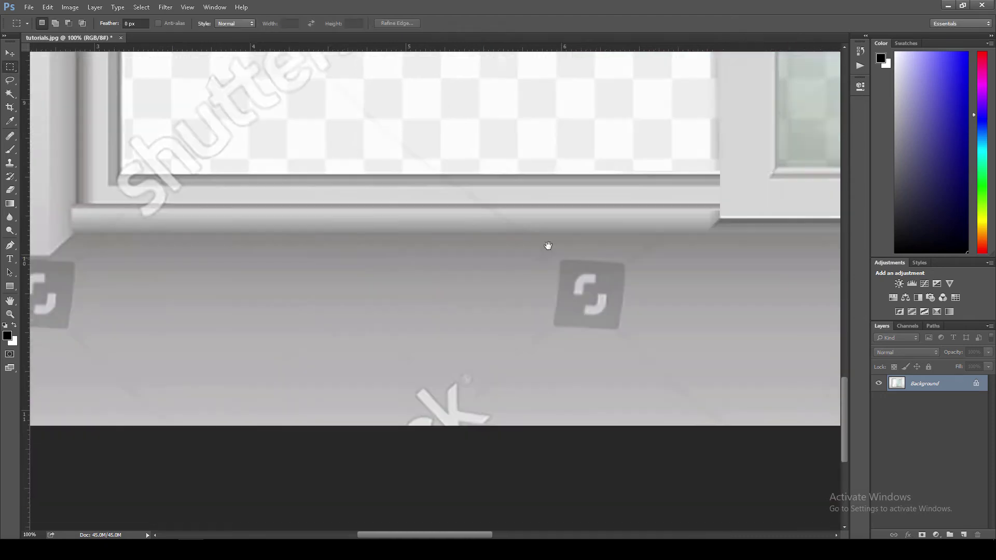
mouse_move(642, 189)
left_mouse_down()
mouse_move(632, 252)
mouse_move(477, 221)
left_mouse_up()
key("ctrl+t")
left_click_drag(368, 275, 303, 275)
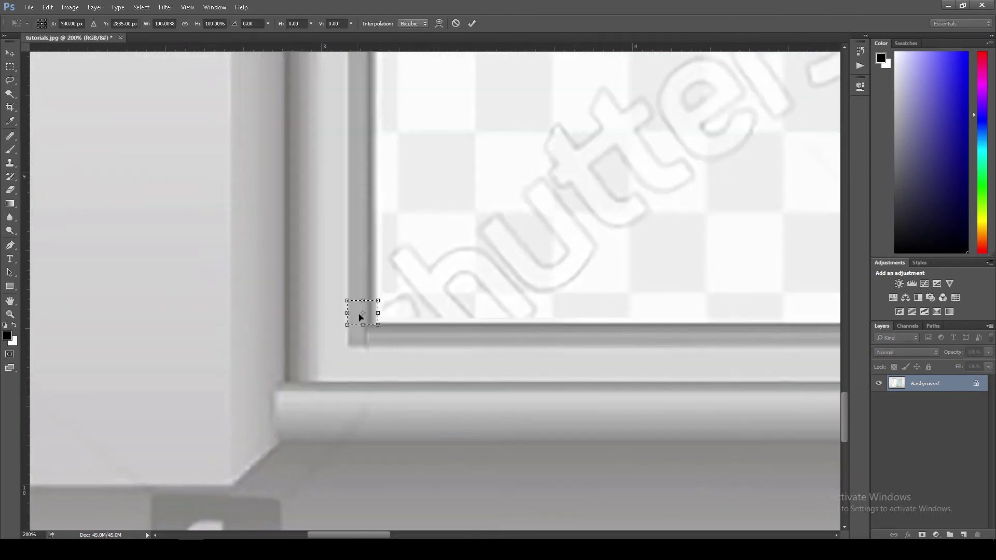
key("Return")
left_click(426, 179)
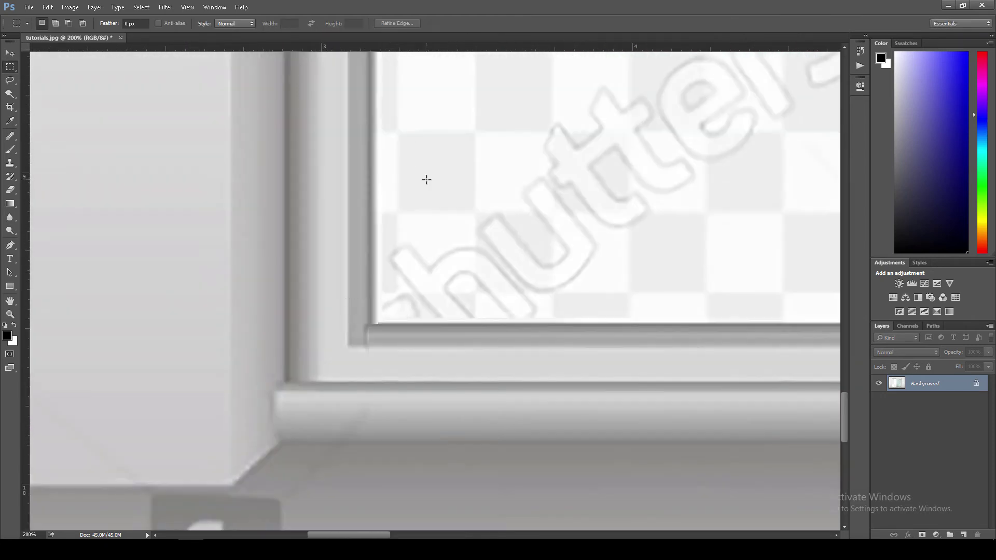
Step: Patch the lower sill corner and begin stretching a clean strip beside the left stile
key("ctrl+t")
left_click_drag(389, 351, 414, 358)
key("Return")
key("ctrl+t")
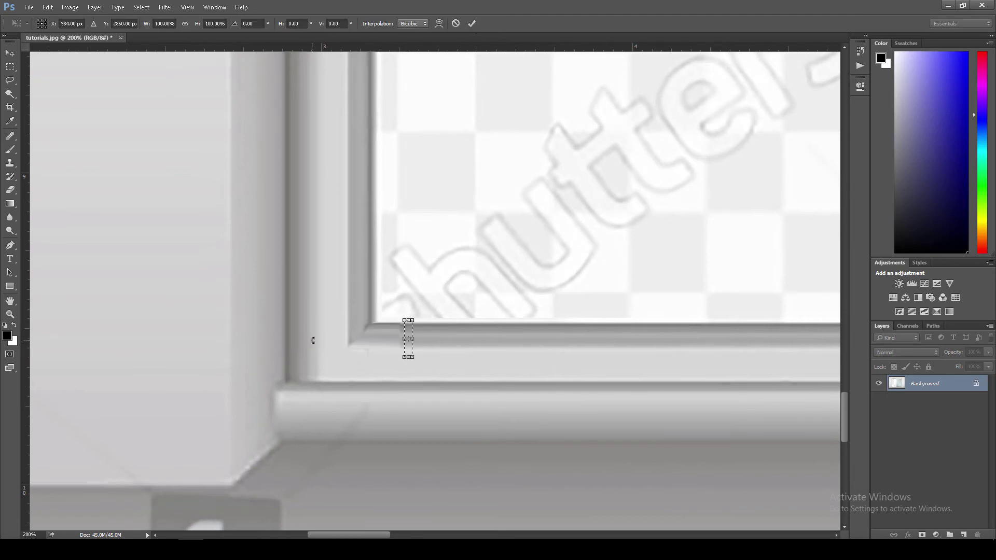
scroll(474, 100, "down", 3)
left_click_drag(366, 278, 414, 229)
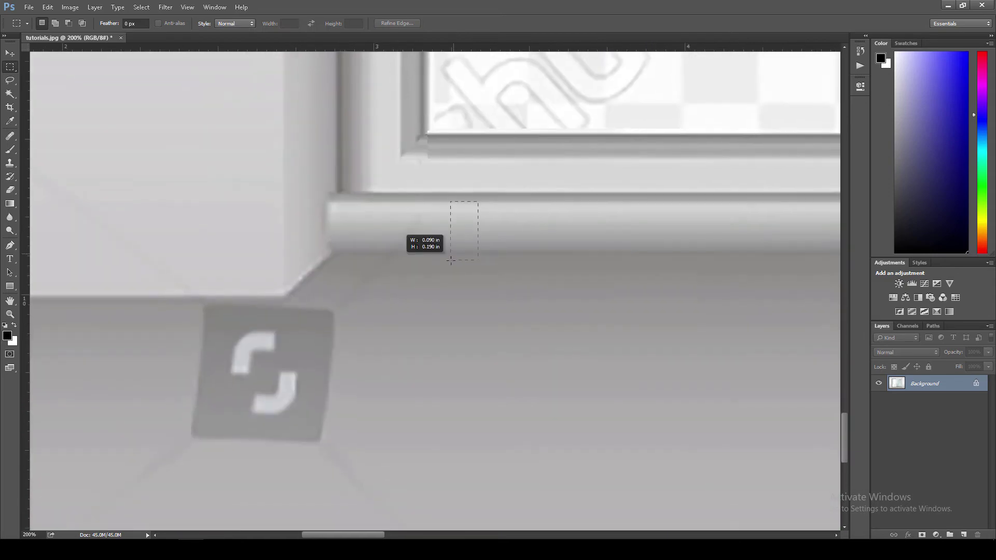
left_click(470, 26)
key("ctrl+minus")
key("ctrl+minus")
mouse_move(349, 195)
left_mouse_down()
mouse_move(402, 209)
mouse_move(378, 285)
left_mouse_up()
key("ctrl+t")
Step: Commit the left stile patch and cover the corner watermark with a clean top-rail piece
scroll(434, 161, "up", 4)
scroll(434, 160, "up", 6)
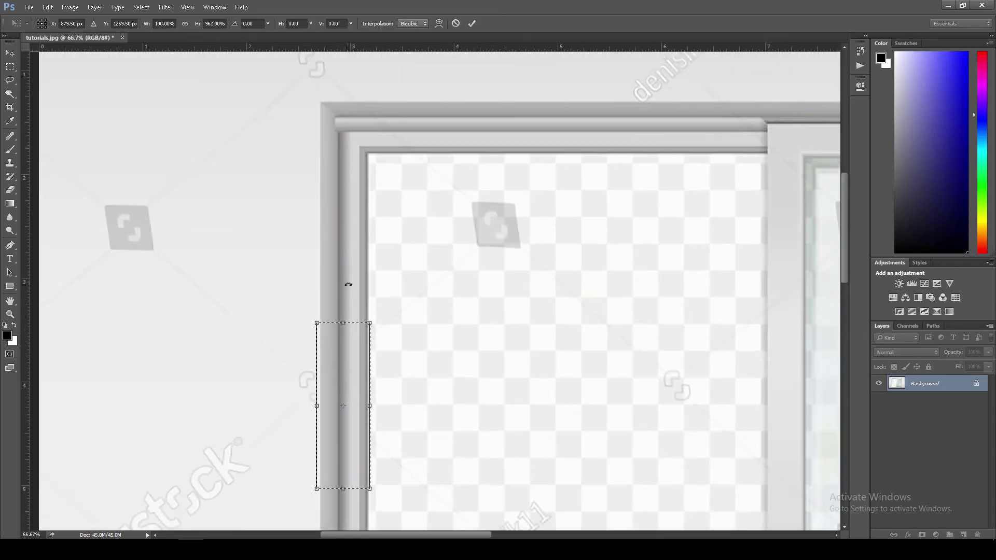
key("Return")
left_click_drag(434, 140, 356, 204)
key("ctrl+plus")
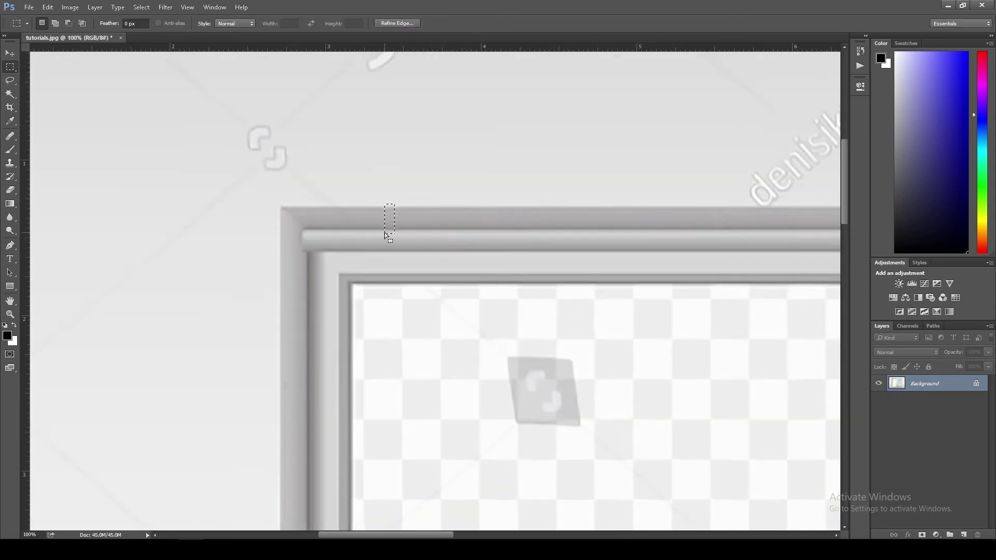
key("ctrl+plus")
mouse_move(413, 277)
left_mouse_down()
mouse_move(478, 244)
mouse_move(360, 224)
mouse_move(267, 374)
left_mouse_up()
key("ctrl+d")
Step: Stretch a clean frame-edge section rightward across the top-rail watermark
scroll(415, 259, "right", 3)
mouse_move(323, 175)
left_mouse_down()
mouse_move(273, 192)
mouse_move(266, 249)
left_mouse_up()
key("ctrl+d")
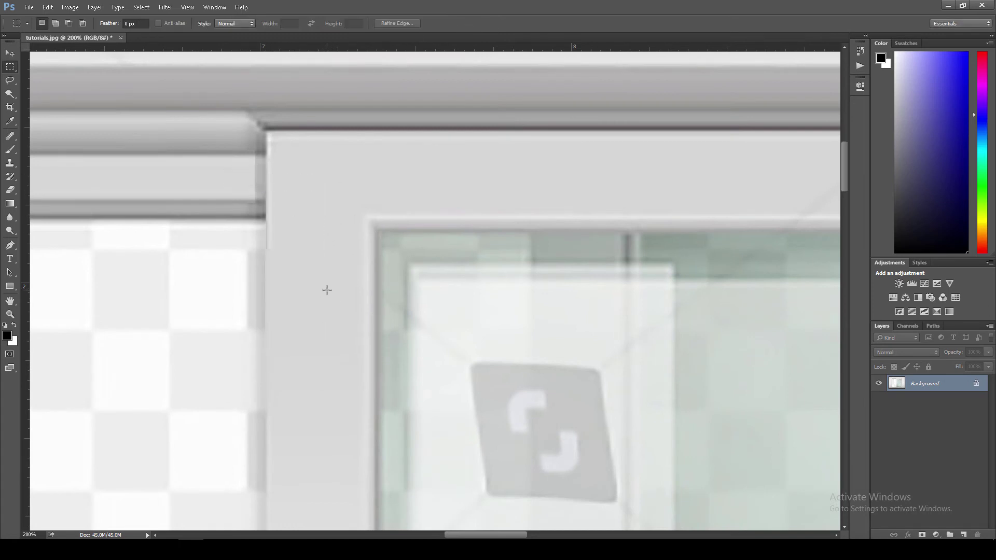
scroll(327, 289, "right", 5)
left_click_drag(452, 175, 418, 276)
key("ctrl+t")
left_click_drag(451, 226, 637, 213)
key("Return")
scroll(519, 233, "right", 5)
scroll(467, 233, "up", 2)
Step: Stretch a narrow clean top-rail slice over the next rail watermark
left_click_drag(479, 193, 450, 266)
key("ctrl+t")
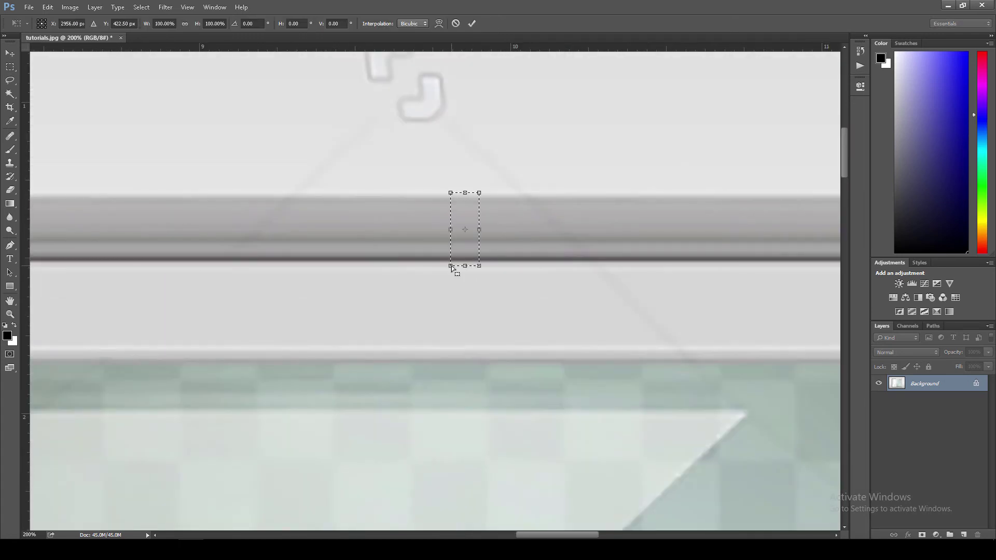
key("Return")
scroll(522, 226, "right", 5)
left_click_drag(583, 216, 401, 323)
key("ctrl+t")
key("Return")
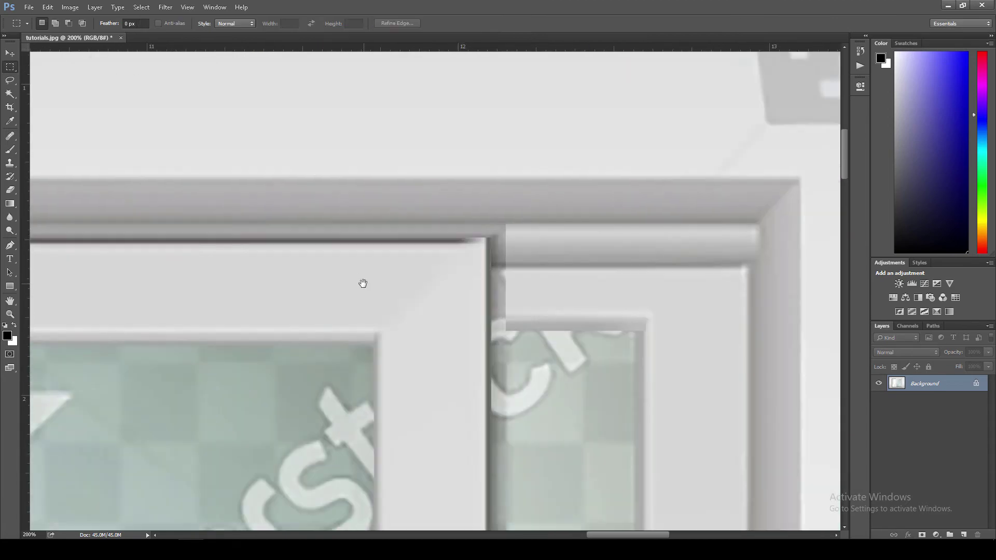
Step: Patch the rail watermark near the frame gap with a clean slice
scroll(483, 209, "down", 5)
scroll(483, 210, "up", 2)
left_click_drag(444, 189, 522, 301)
key("ctrl+t")
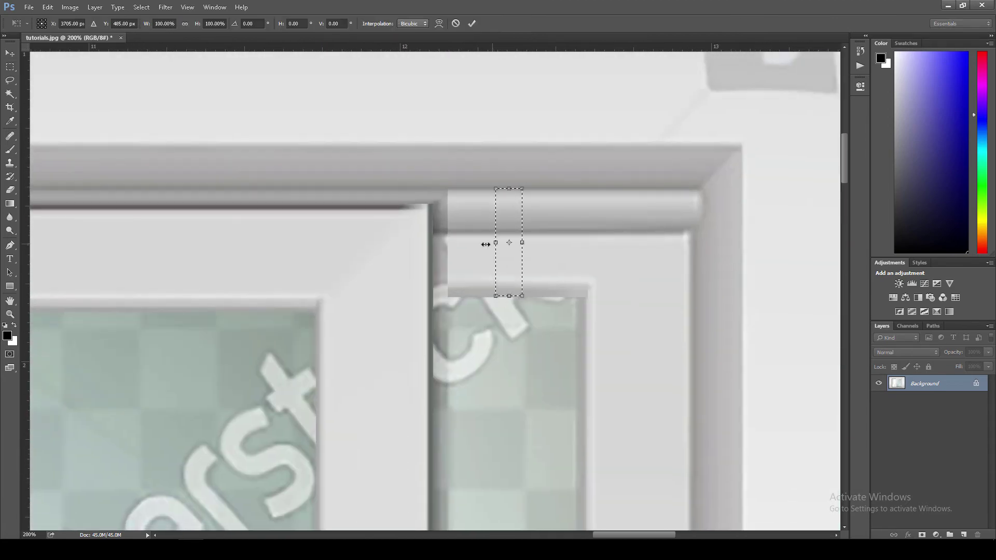
key("Return")
Step: Stretch a clean slice of the vertical frame bar along its full height
key("ctrl+minus")
scroll(388, 236, "left", 3)
scroll(388, 236, "left", 5)
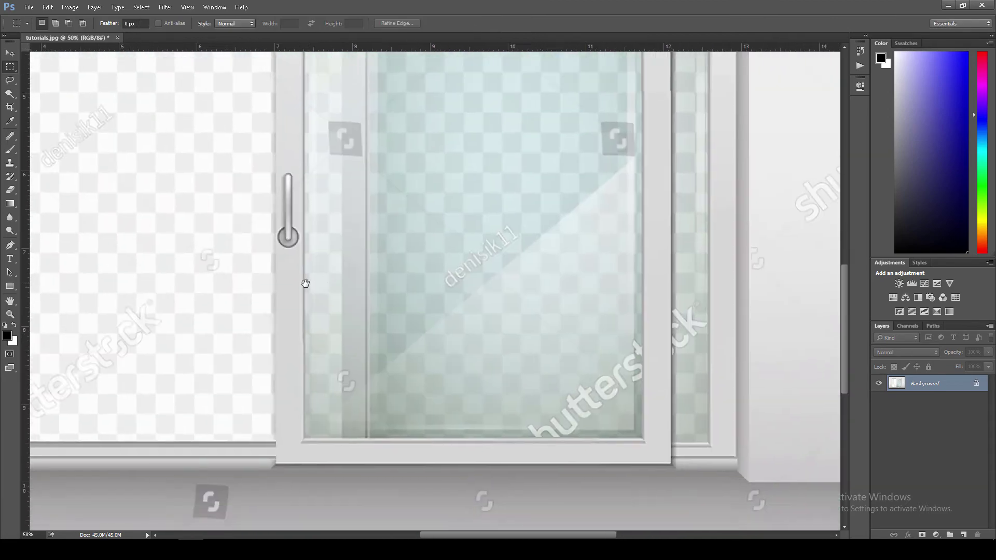
scroll(387, 236, "down", 3)
scroll(388, 236, "down", 3)
key("ctrl+plus")
left_click_drag(439, 216, 325, 229)
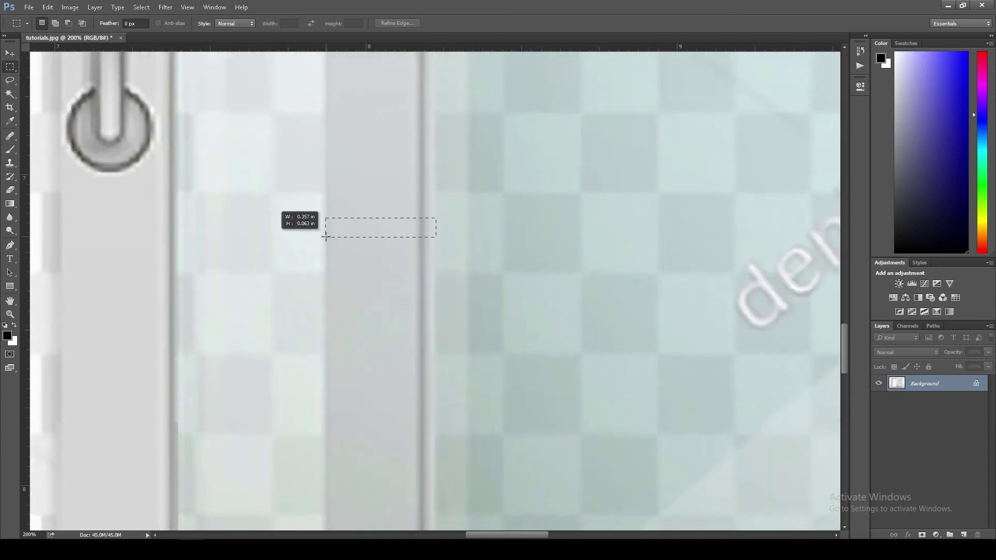
key("ctrl+t")
key("ctrl+0")
left_click_drag(442, 376, 444, 457)
left_click_drag(443, 358, 442, 133)
key("Return")
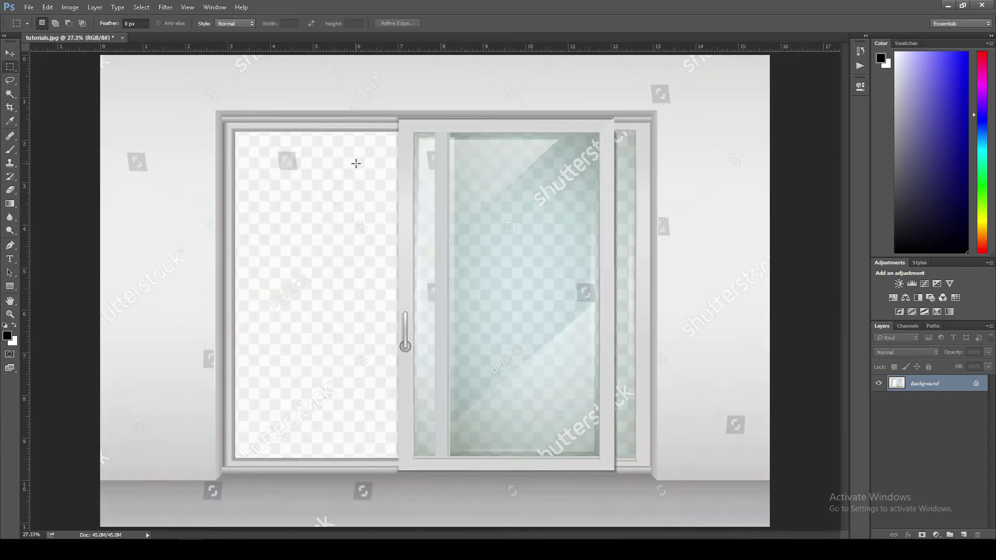
Step: Fill the right glass pane and the narrow strip beside the handle with white
key("ctrl+plus")
key("ctrl+plus")
key("ctrl+minus")
key("ctrl+minus")
left_click_drag(586, 147, 449, 444)
key("BackSpace")
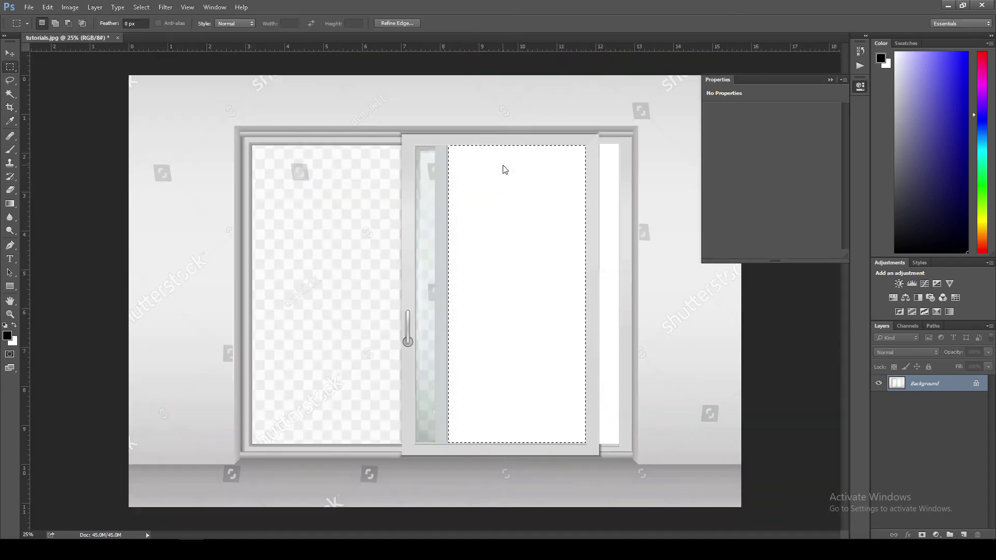
left_click_drag(435, 145, 415, 444)
key("BackSpace")
key("Return")
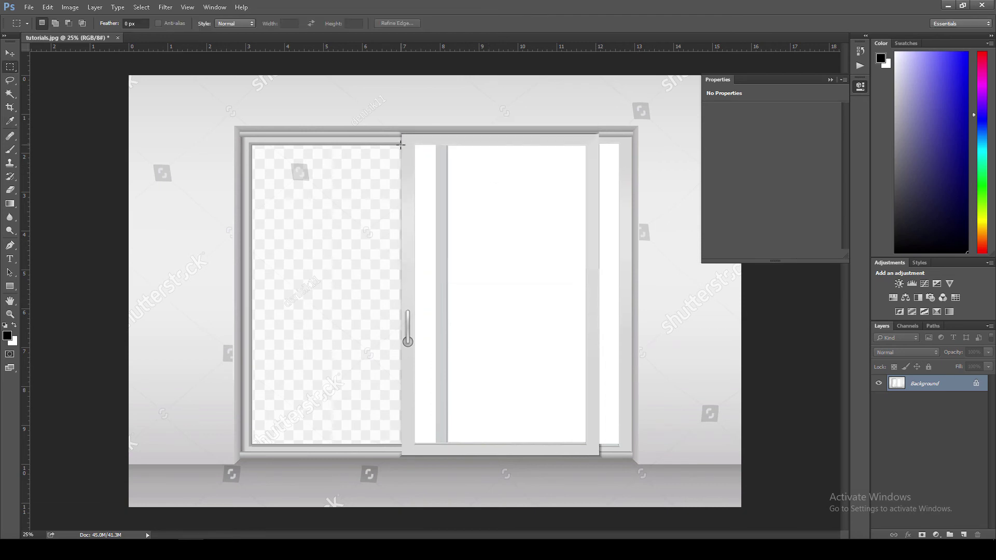
Step: Fill the checkered left glass pane with white and zoom out to the whole image
left_click_drag(400, 144, 251, 445)
key("BackSpace")
key("Return")
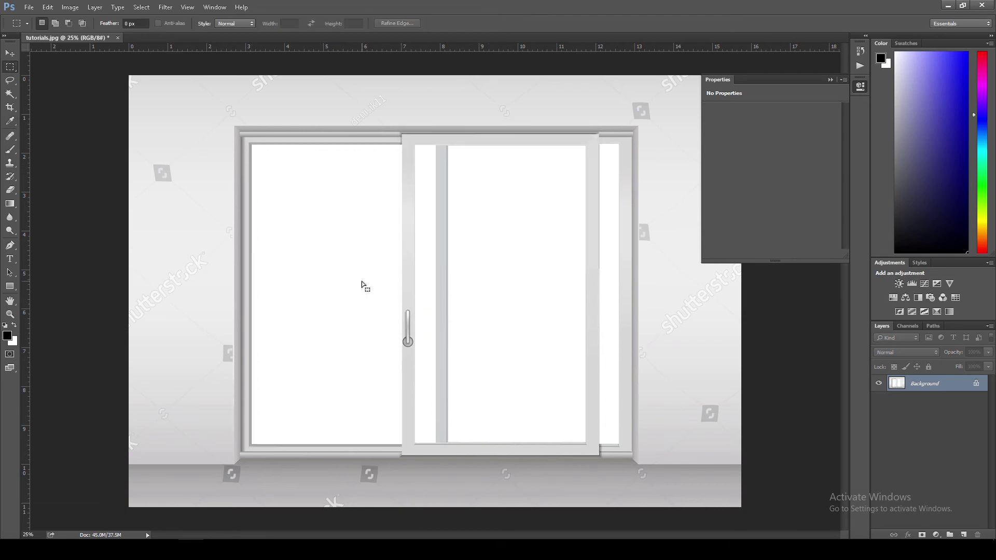
key("ctrl+minus")
left_click_drag(641, 146, 231, 181)
Step: Sample the light grey wall colour and fill the top wall strip with it
key("i")
left_click(441, 162)
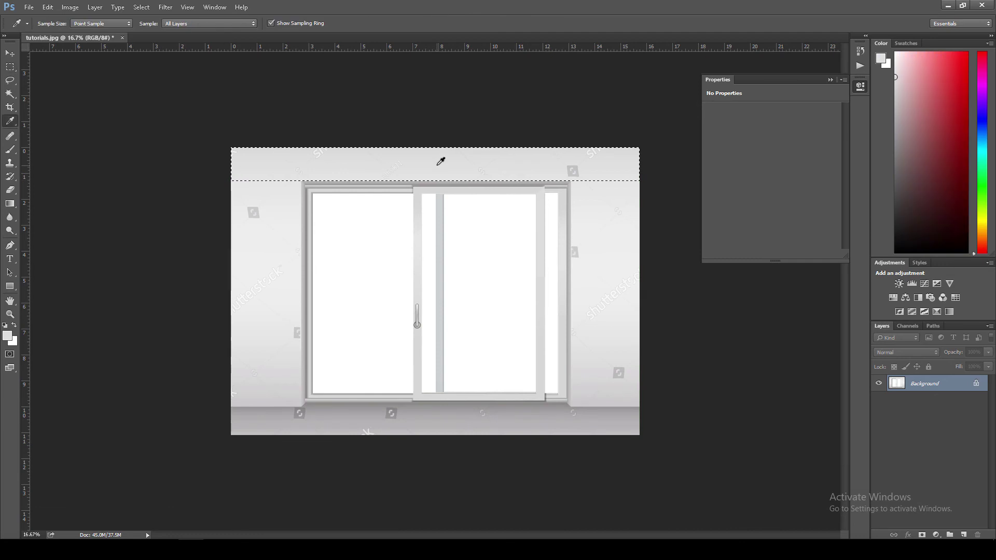
key("b")
key("BackSpace")
key("Return")
Step: Select the wall strip left of the window and paint it grey
key("ctrl+d")
key("ctrl+plus")
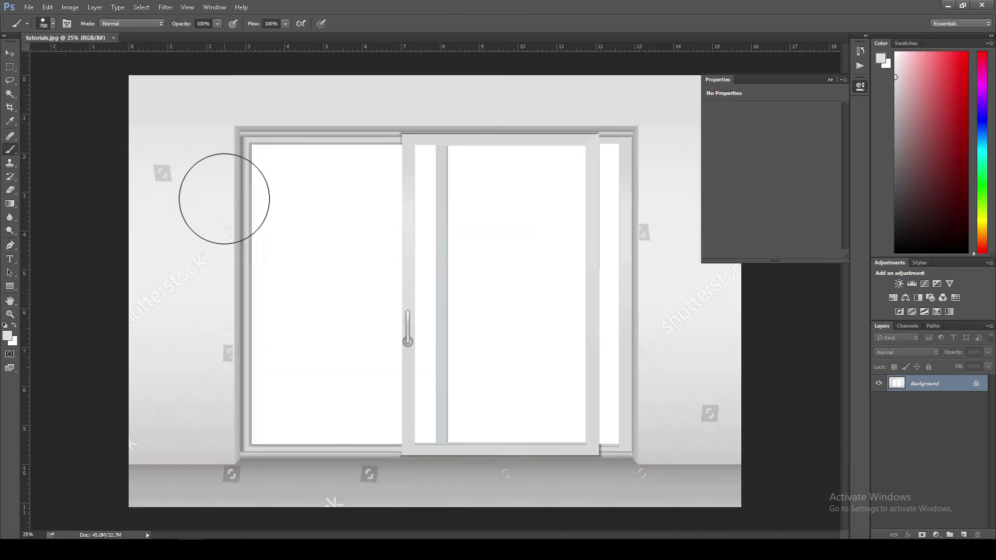
key("ctrl+minus")
key("m")
left_click_drag(302, 160, 231, 407)
key("b")
key("bracketright")
key("bracketright")
key("bracketright")
mouse_move(278, 289)
left_mouse_down()
mouse_move(280, 255)
mouse_move(270, 384)
left_mouse_up()
Step: Select the wall strip right of the window and paint it light grey
key("m")
left_click_drag(642, 148, 570, 407)
key("b")
left_click_drag(602, 181, 518, 260)
key("ctrl+d")
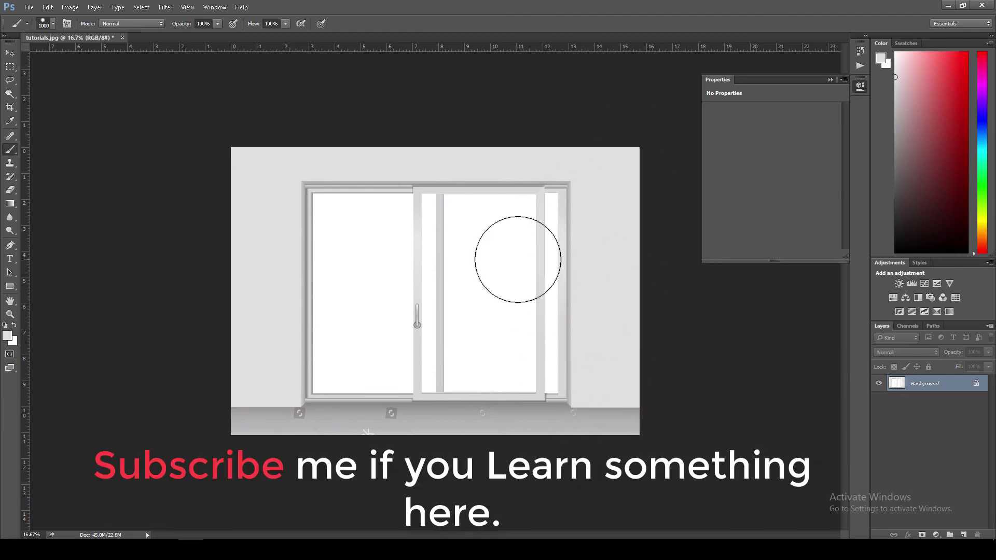
Step: Select the floor strip below the window and fill it plain grey
key("ctrl+plus")
key("m")
left_click_drag(742, 463, 125, 509)
key("b")
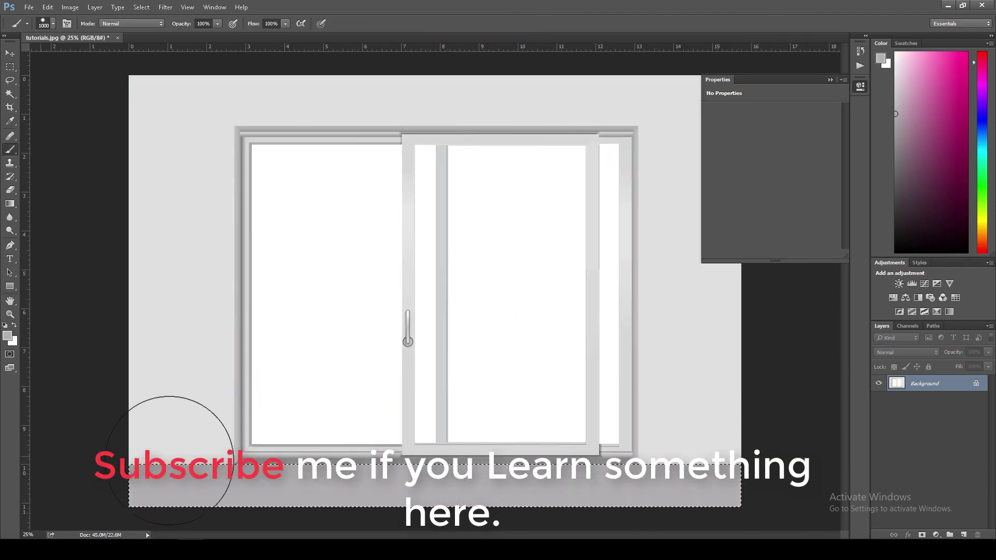
key("ctrl+minus")
key("ctrl+plus")
key("ctrl+minus")
Step: Clear the selection and start marqueeing the left glass pane
key("ctrl+d")
key("v")
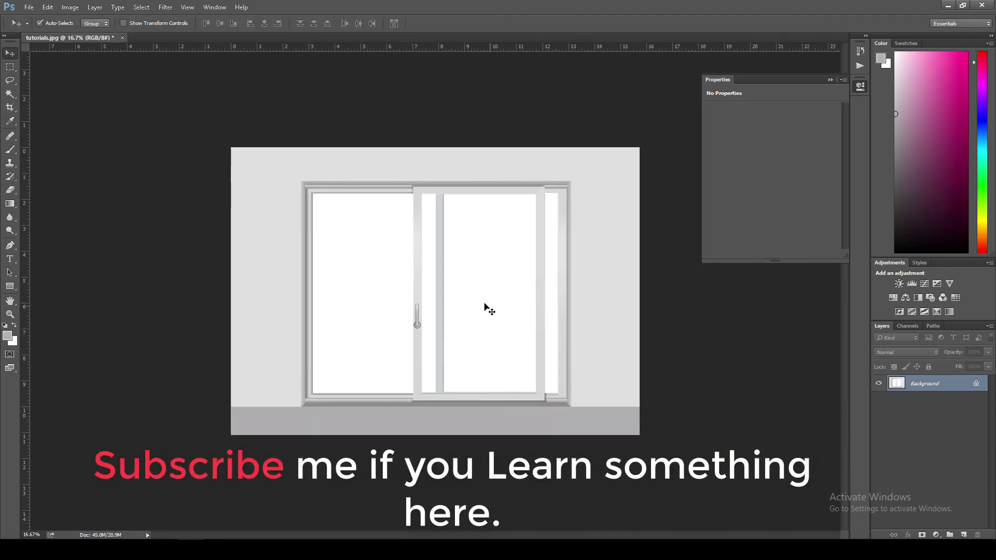
key("m")
left_click_drag(411, 195, 383, 240)
key("ctrl+d")
Step: Select the left pane, middle strip, right pane and far-right narrow glass strip together
mouse_move(414, 193)
left_mouse_down()
mouse_move(340, 381)
mouse_move(312, 392)
left_mouse_up()
mouse_move(422, 193)
left_mouse_down()
mouse_move(435, 393)
mouse_move(537, 393)
left_mouse_up()
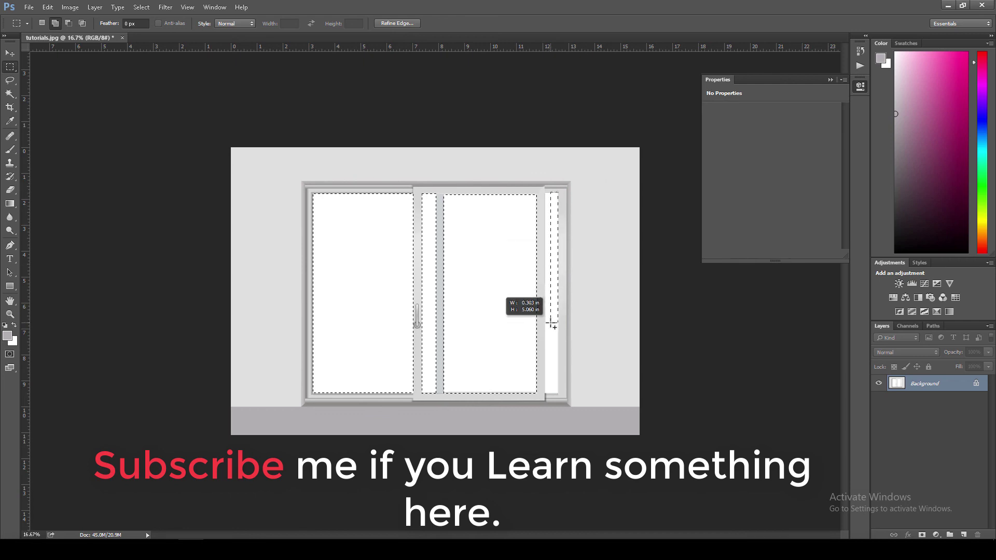
left_click_drag(551, 324, 550, 395)
Step: Paint the selected glass panes light cyan and clear the selection
left_click(7, 336)
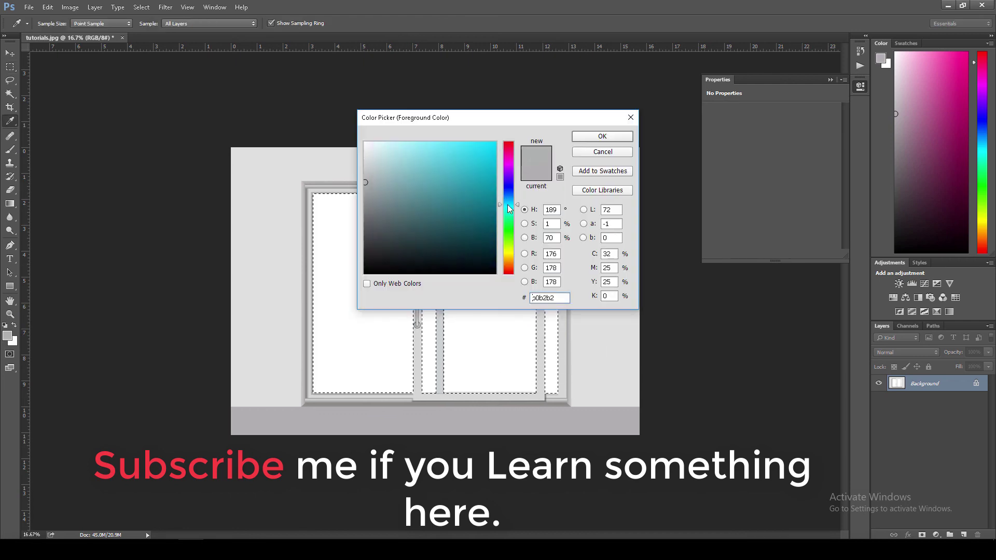
left_click(435, 117)
left_click(590, 134)
key("b")
mouse_move(329, 227)
left_mouse_down()
mouse_move(457, 374)
mouse_move(332, 387)
left_mouse_up()
key("ctrl+d")
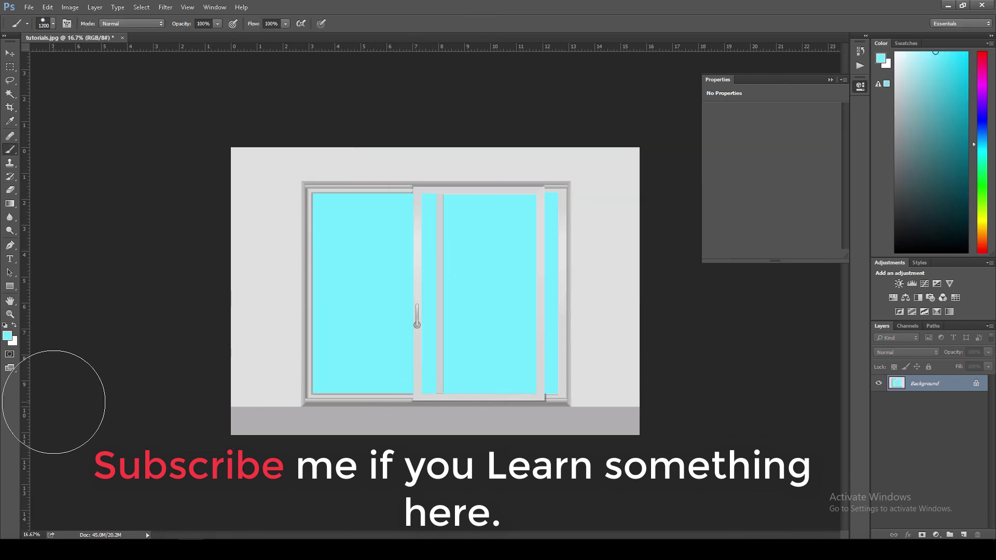
key("v")
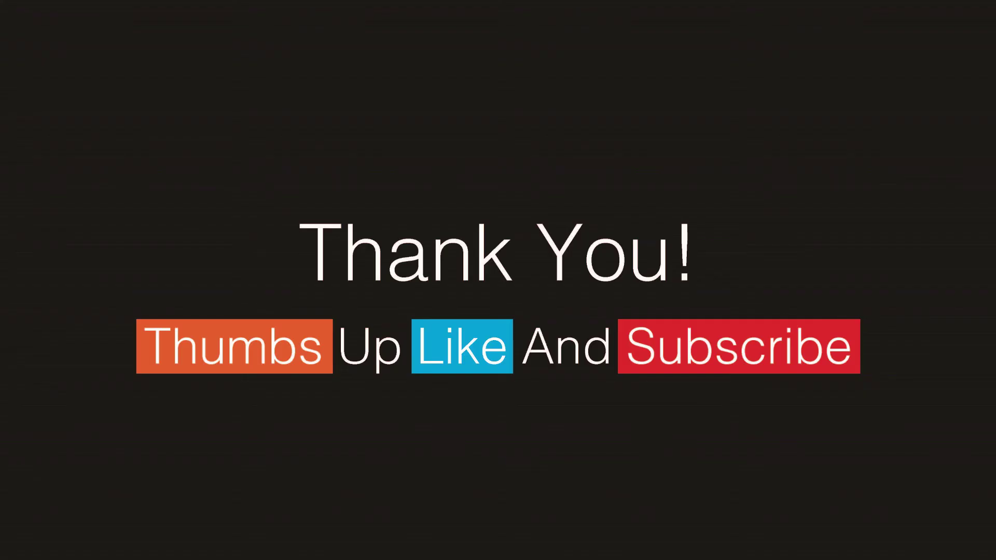